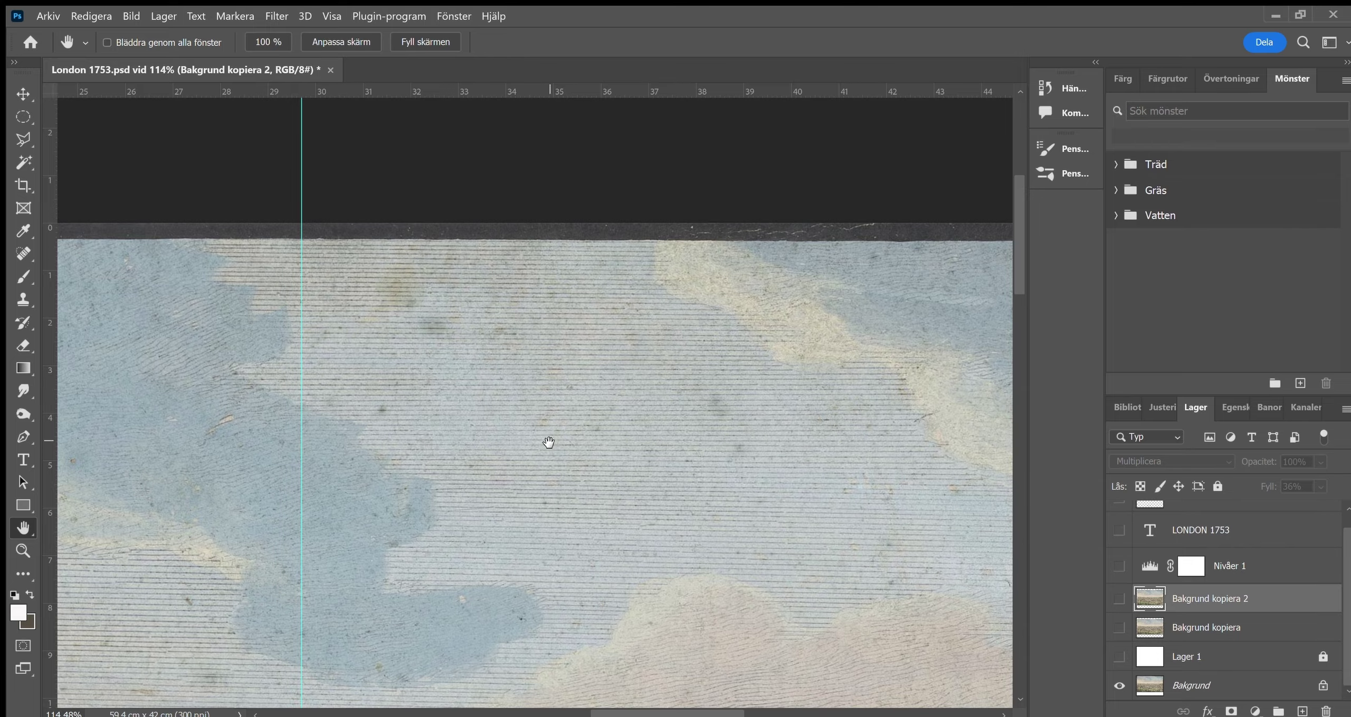
Step: Inspect the original scan's sky and edges for stains, specks and damage, both close up and as a whole
{"action": "left_click_drag", "start_coordinate": [584, 462], "coordinate": [467, 426]}
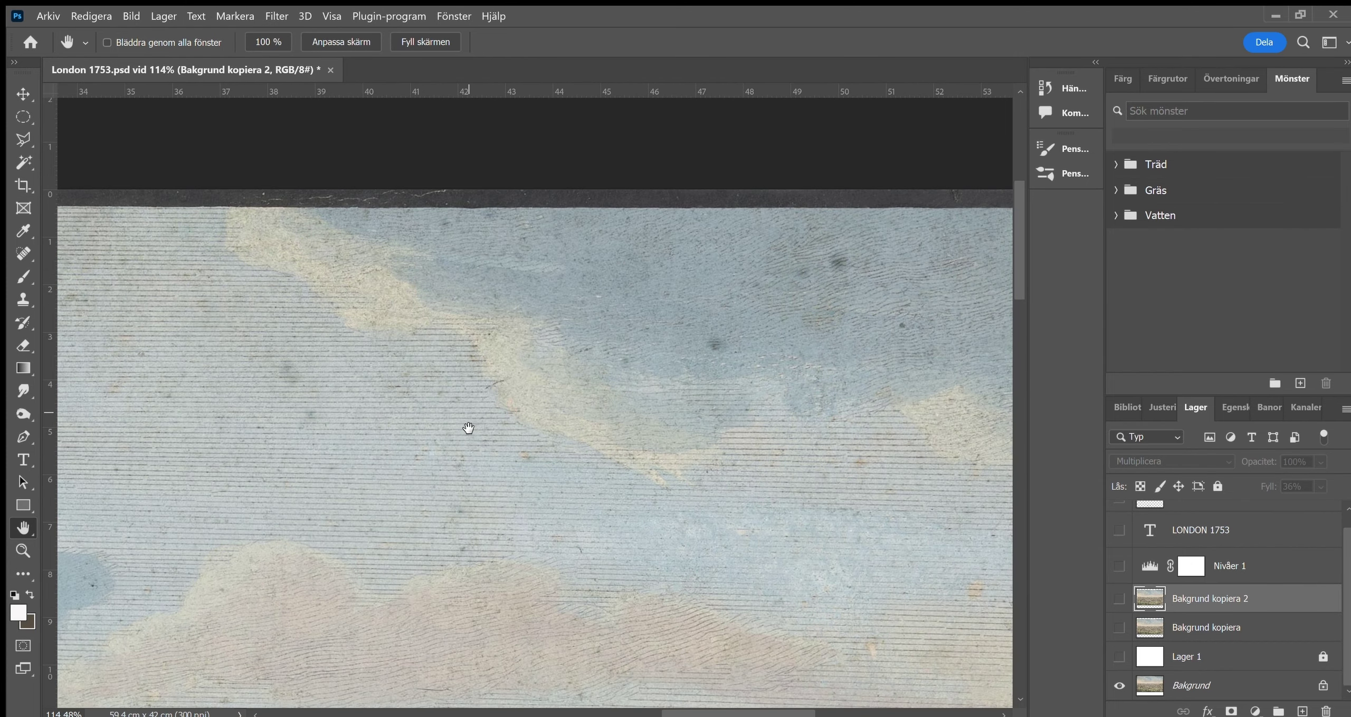
{"action": "left_click_drag", "start_coordinate": [676, 453], "coordinate": [278, 380]}
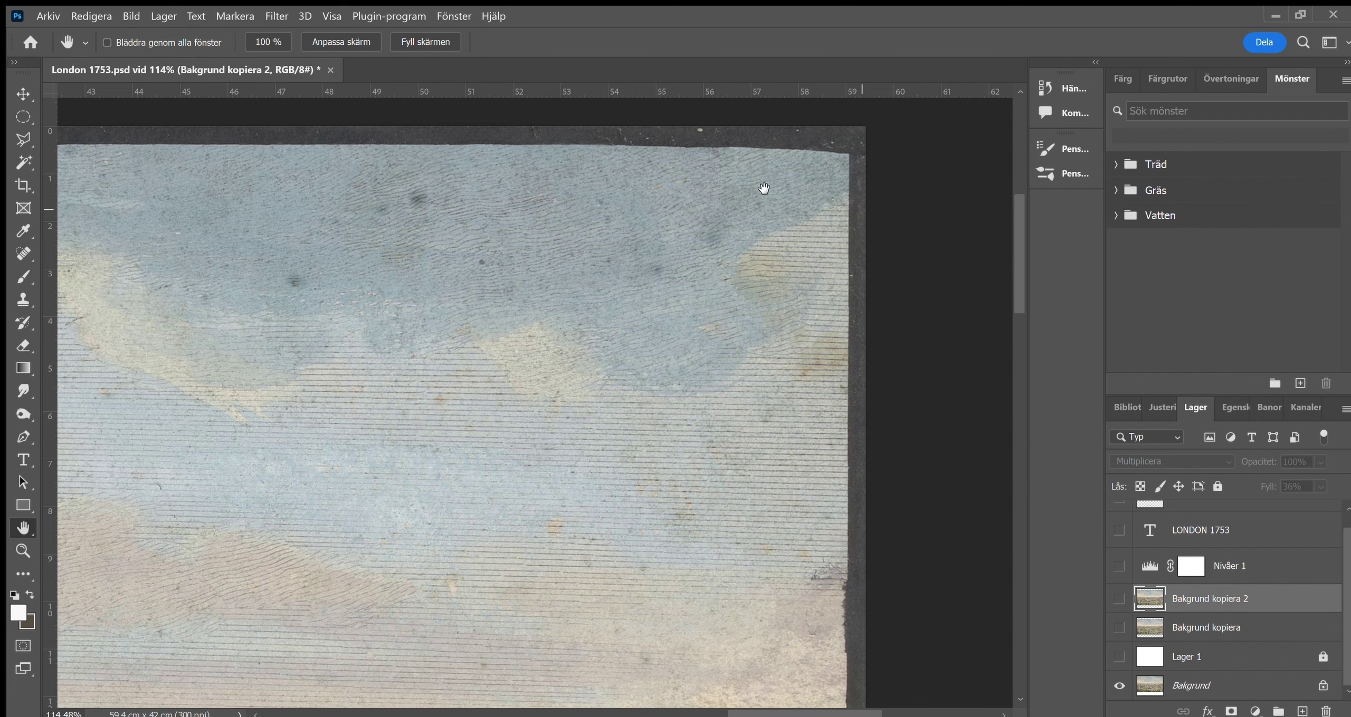
{"action": "left_click_drag", "start_coordinate": [631, 484], "coordinate": [734, 189]}
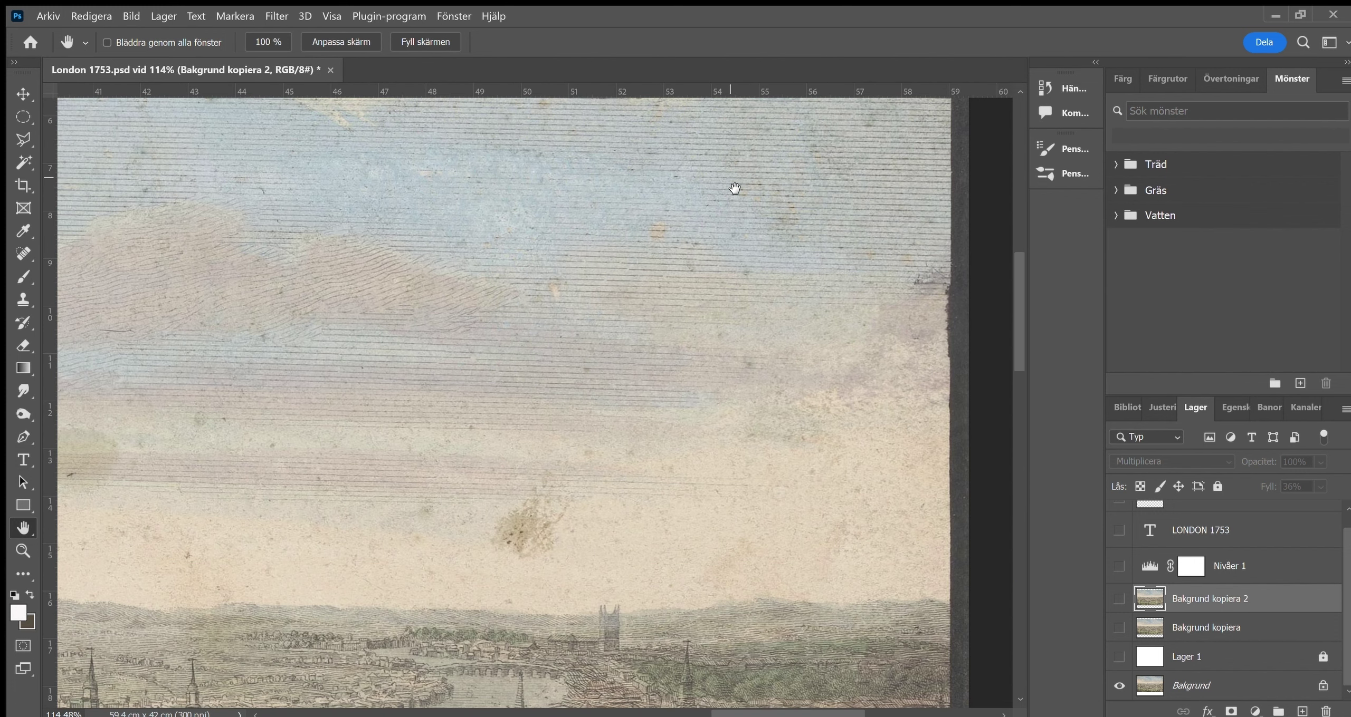
{"action": "left_click_drag", "start_coordinate": [474, 492], "coordinate": [984, 461]}
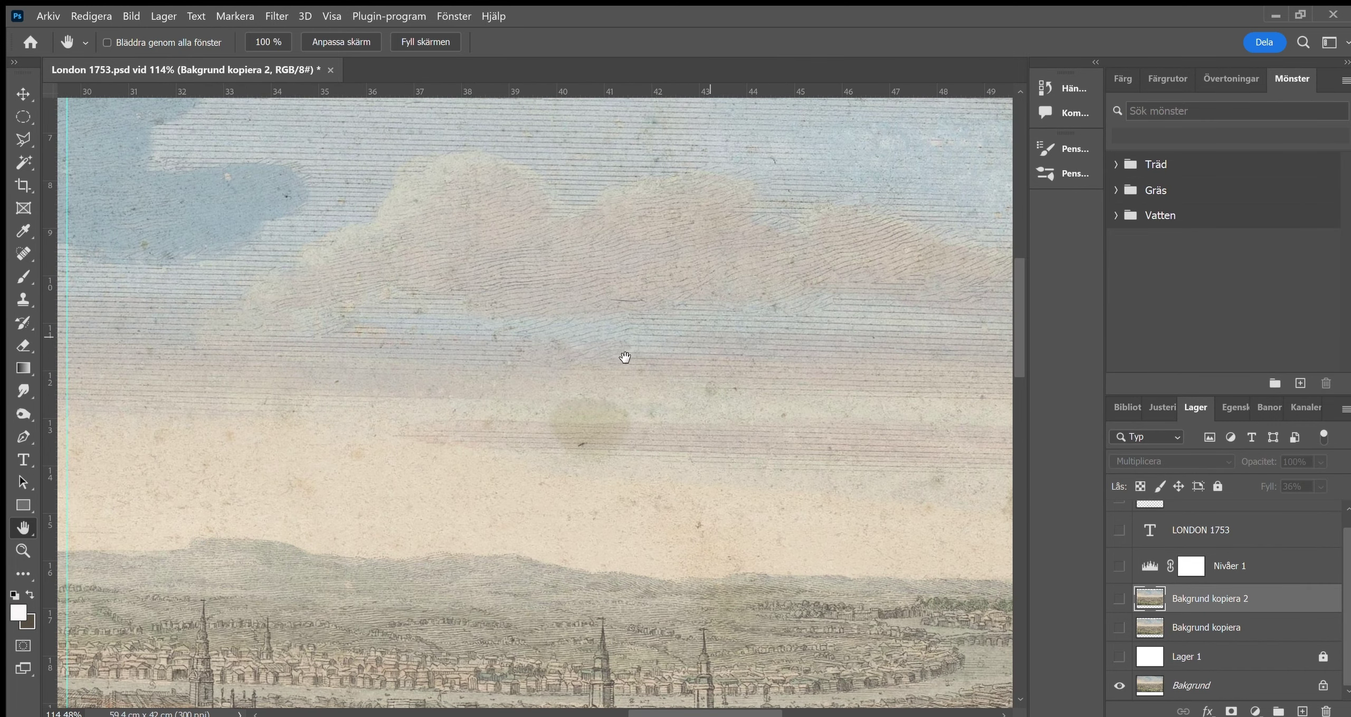
{"action": "left_click_drag", "start_coordinate": [600, 546], "coordinate": [899, 487]}
{"action": "left_click_drag", "start_coordinate": [285, 326], "coordinate": [321, 399]}
{"action": "left_click", "coordinate": [23, 551]}
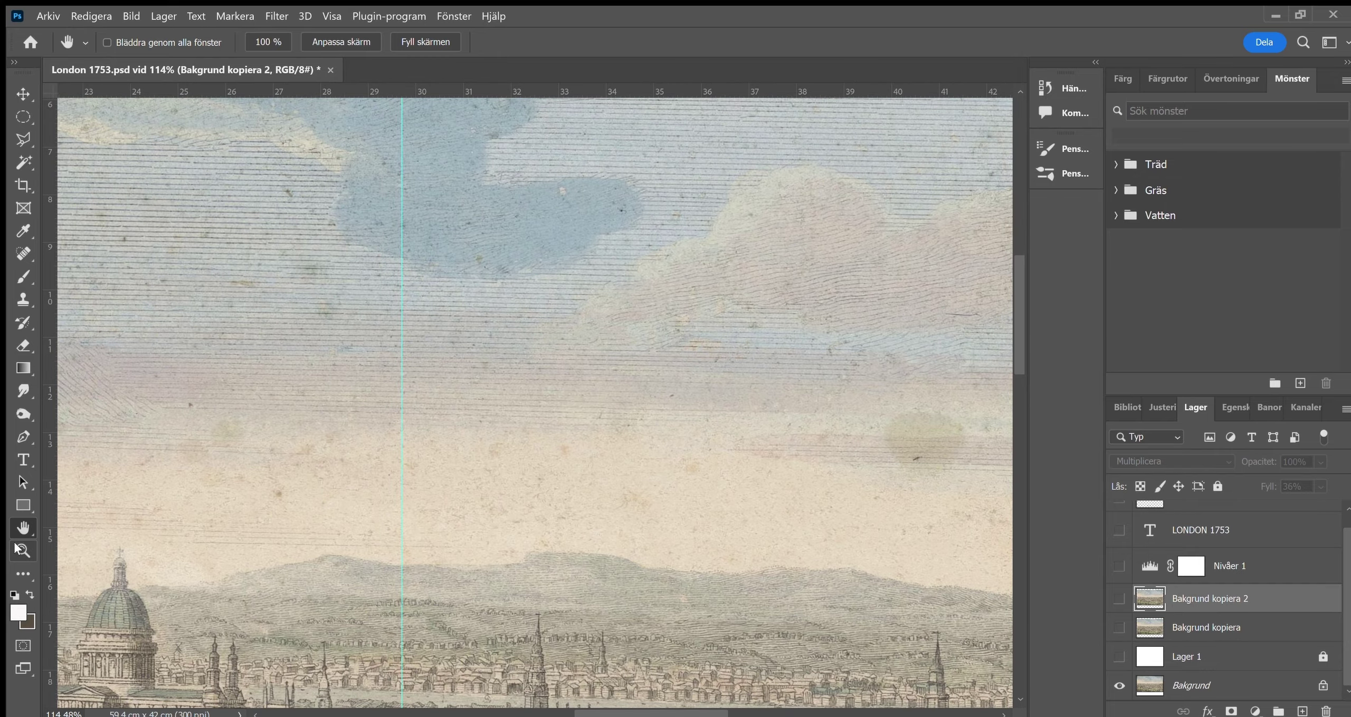
{"action": "left_click", "coordinate": [266, 506]}
{"action": "left_click_drag", "start_coordinate": [267, 506], "coordinate": [236, 517]}
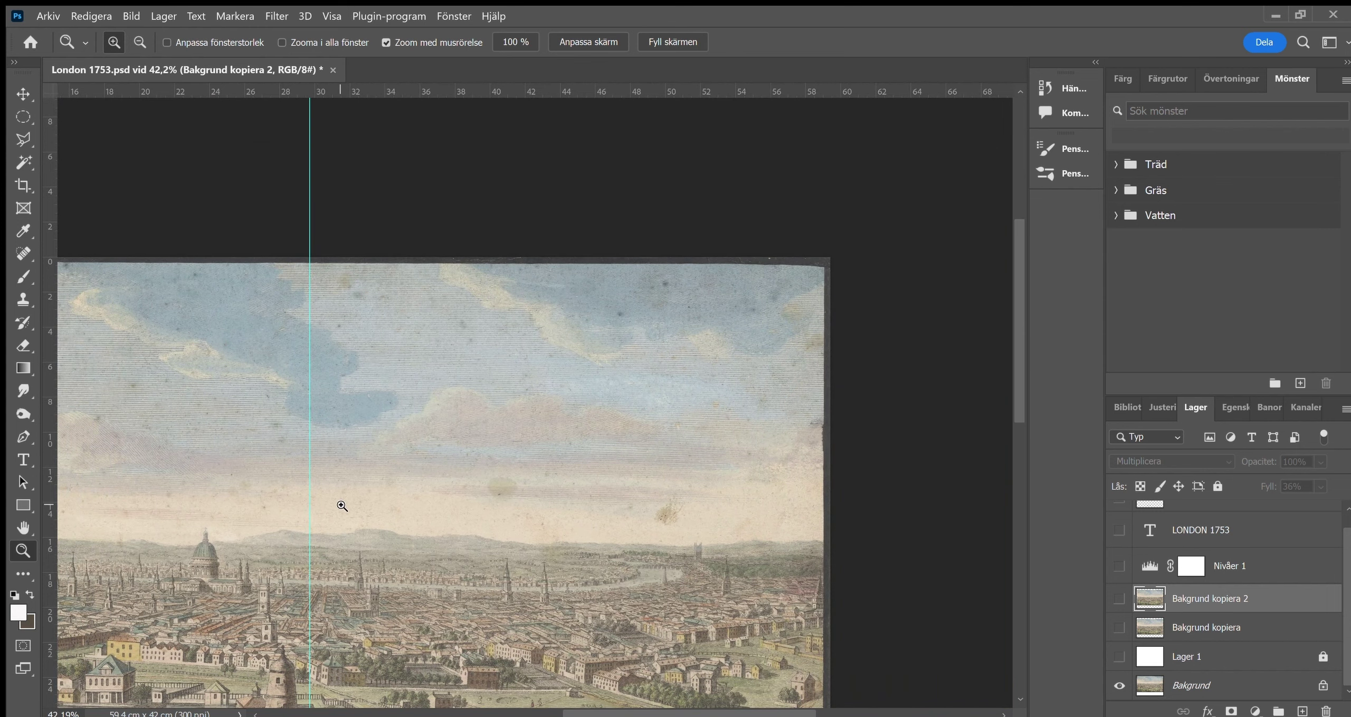
{"action": "key", "text": "space"}
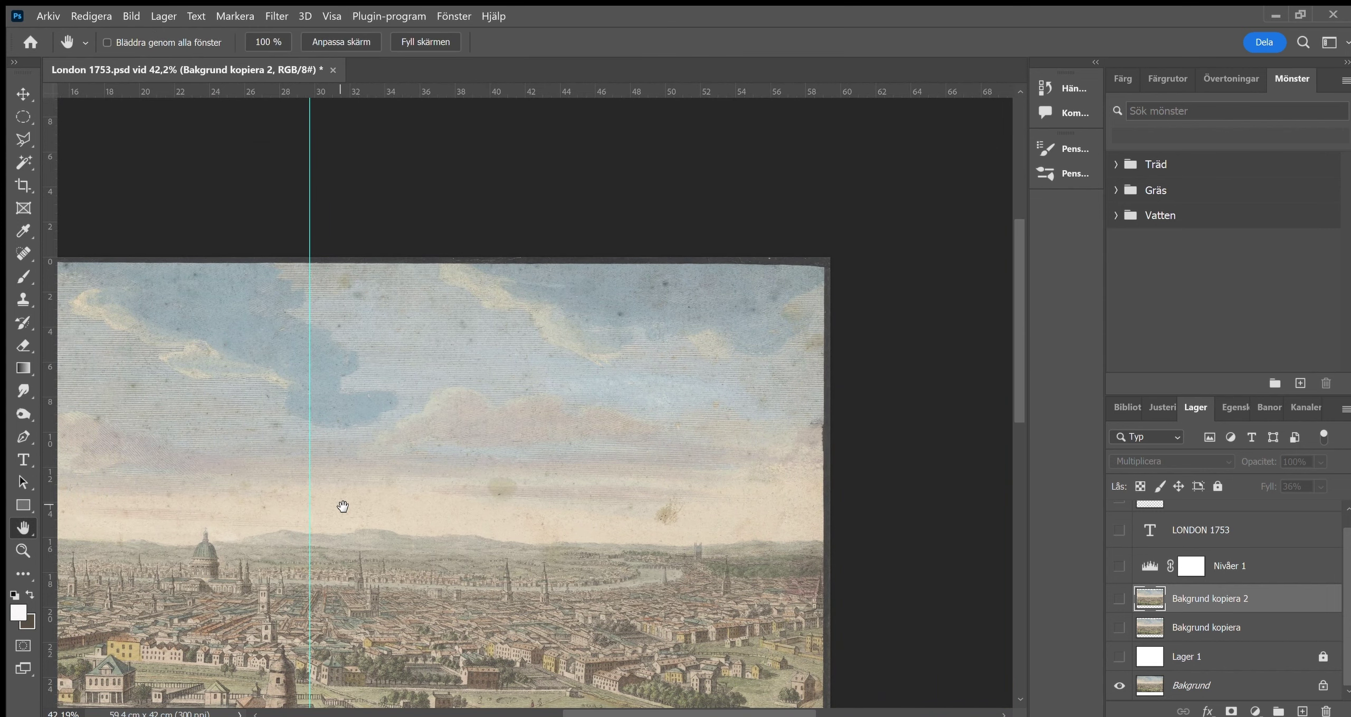
{"action": "left_click_drag", "start_coordinate": [373, 484], "coordinate": [592, 390]}
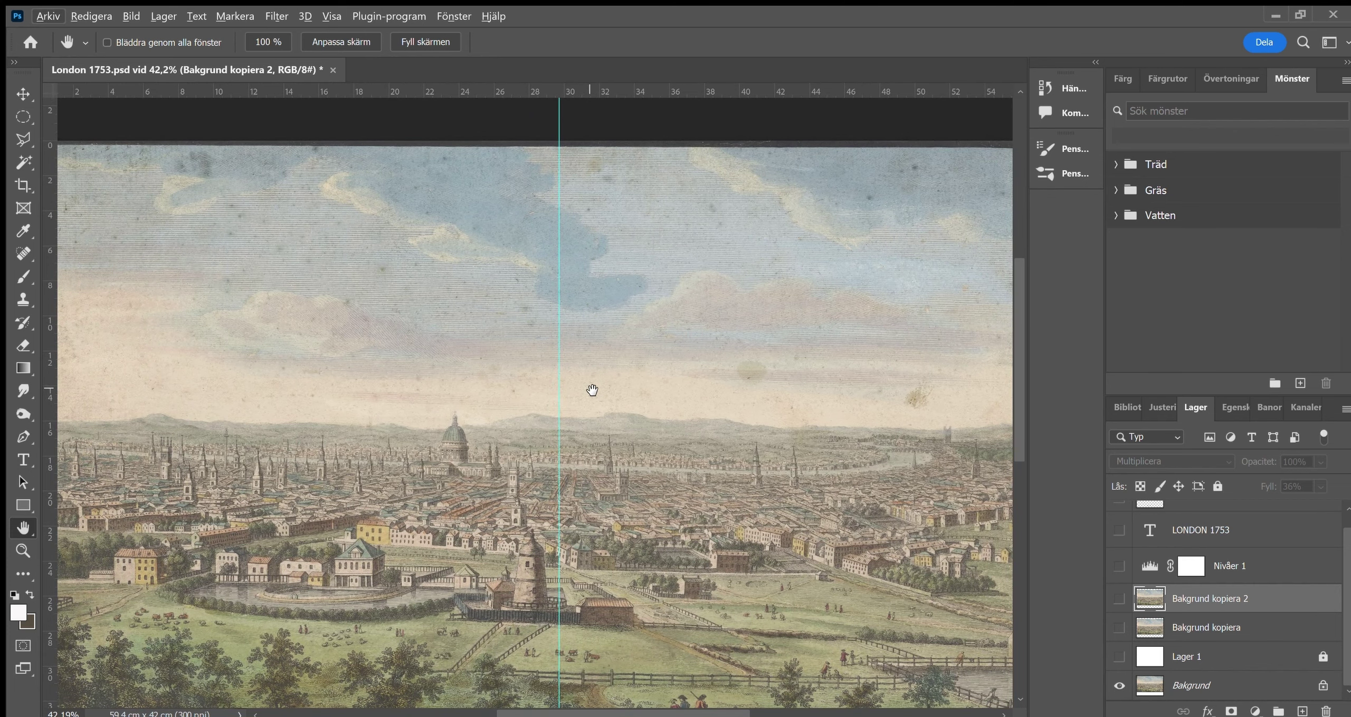
{"action": "key", "text": "z"}
{"action": "key", "text": "alt"}
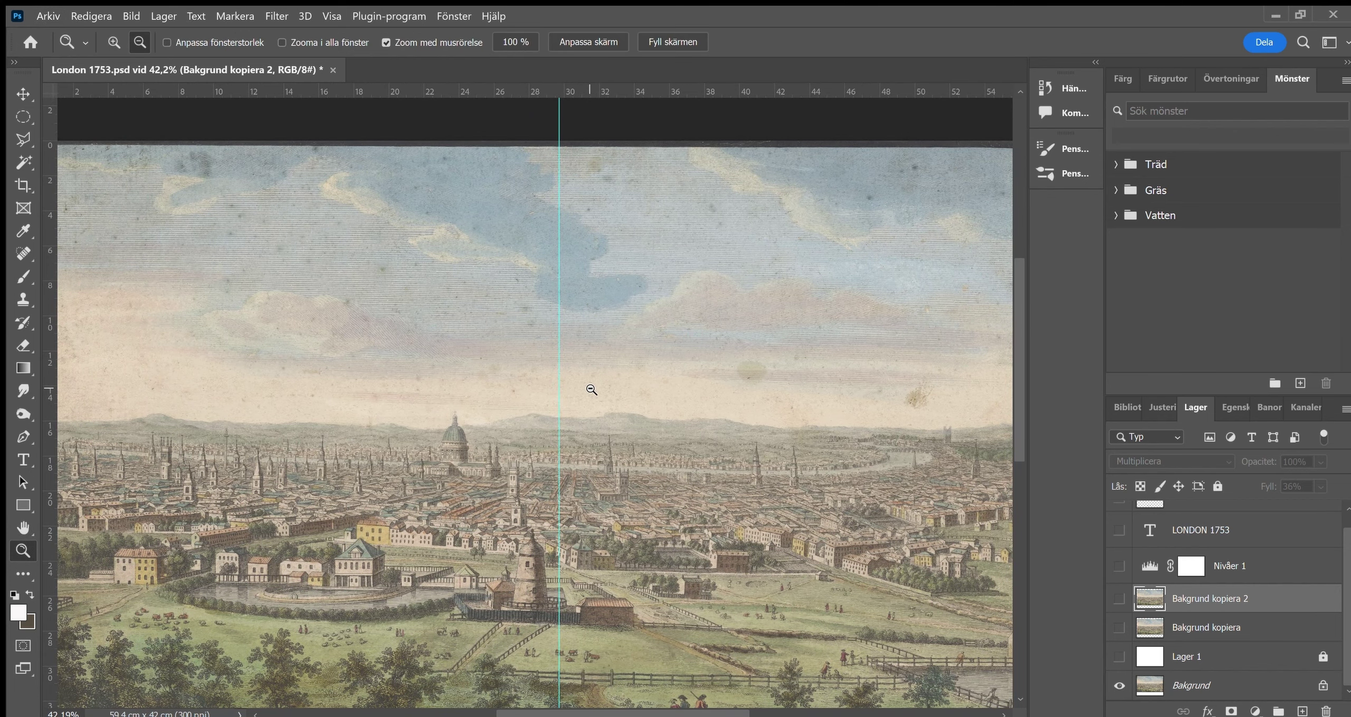
{"action": "left_click", "coordinate": [591, 390], "text": "alt"}
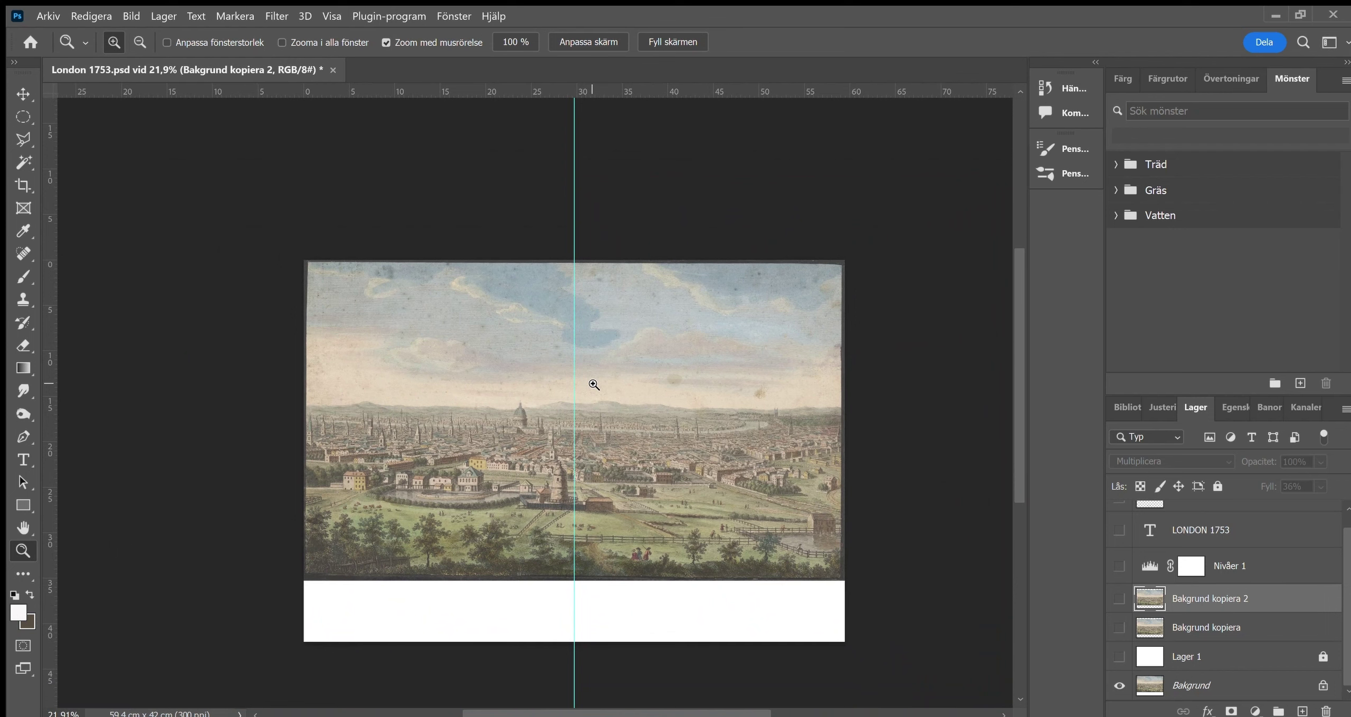
{"action": "left_click", "coordinate": [594, 385]}
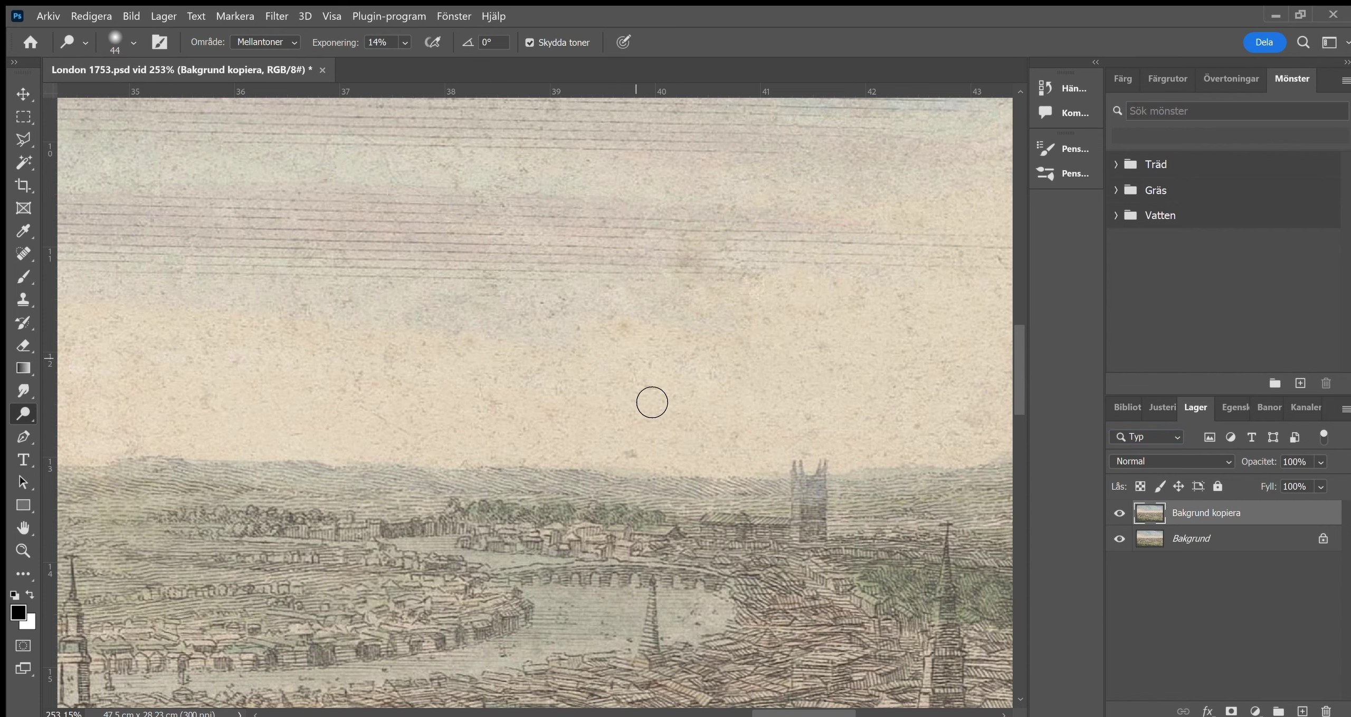
Step: Remove small dark specks from the pale sky just above the hills on the Bakgrund kopiera layer with the Spot Healing Brush
{"action": "left_click_drag", "start_coordinate": [805, 401], "coordinate": [449, 559]}
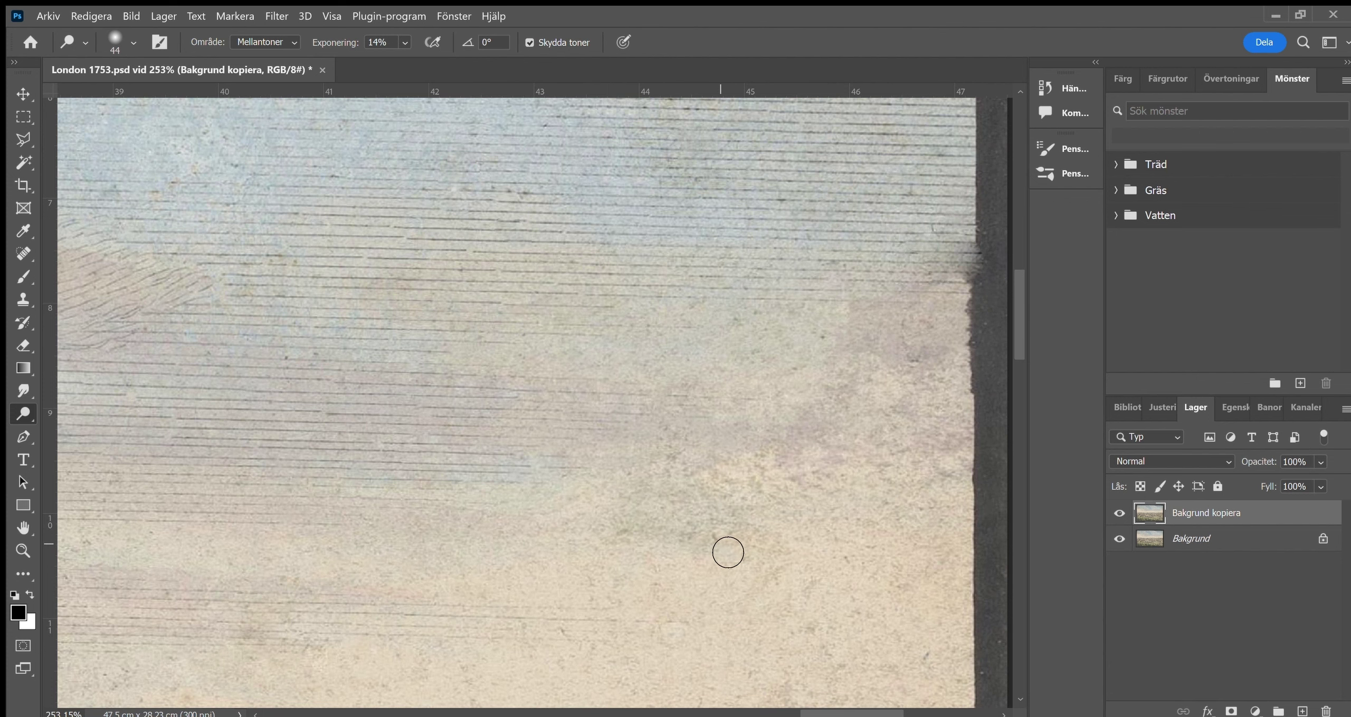
{"action": "scroll", "coordinate": [519, 561], "scroll_direction": "down", "scroll_amount": 3}
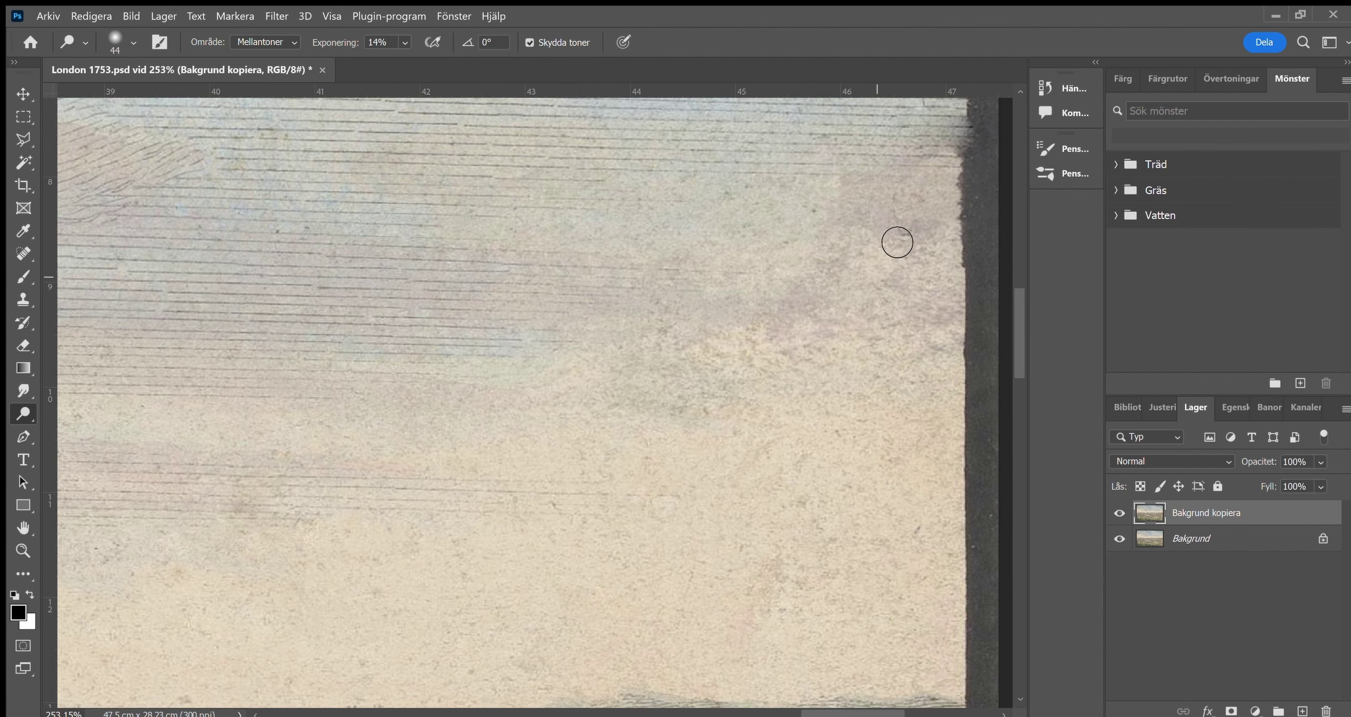
{"action": "left_click_drag", "start_coordinate": [476, 476], "coordinate": [744, 311]}
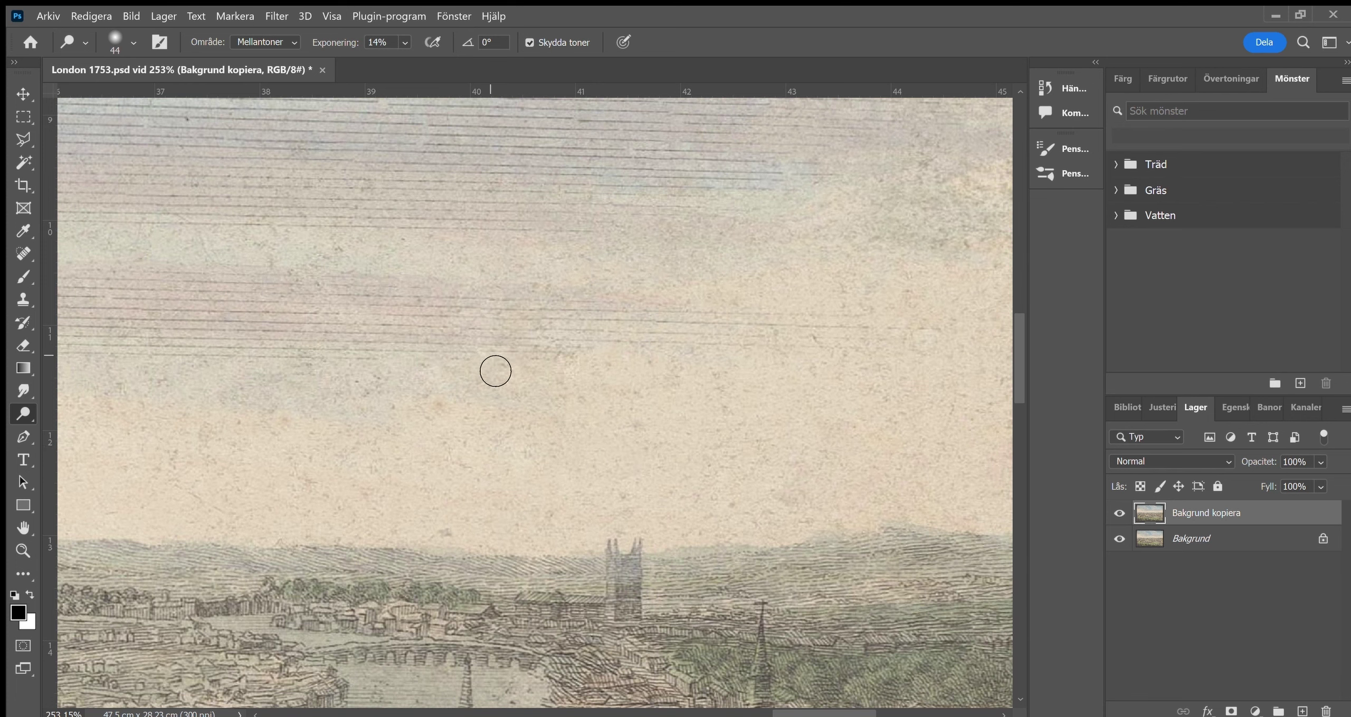
{"action": "left_click_drag", "start_coordinate": [417, 447], "coordinate": [542, 383]}
{"action": "left_click", "coordinate": [23, 551]}
{"action": "left_click_drag", "start_coordinate": [531, 452], "coordinate": [574, 468]}
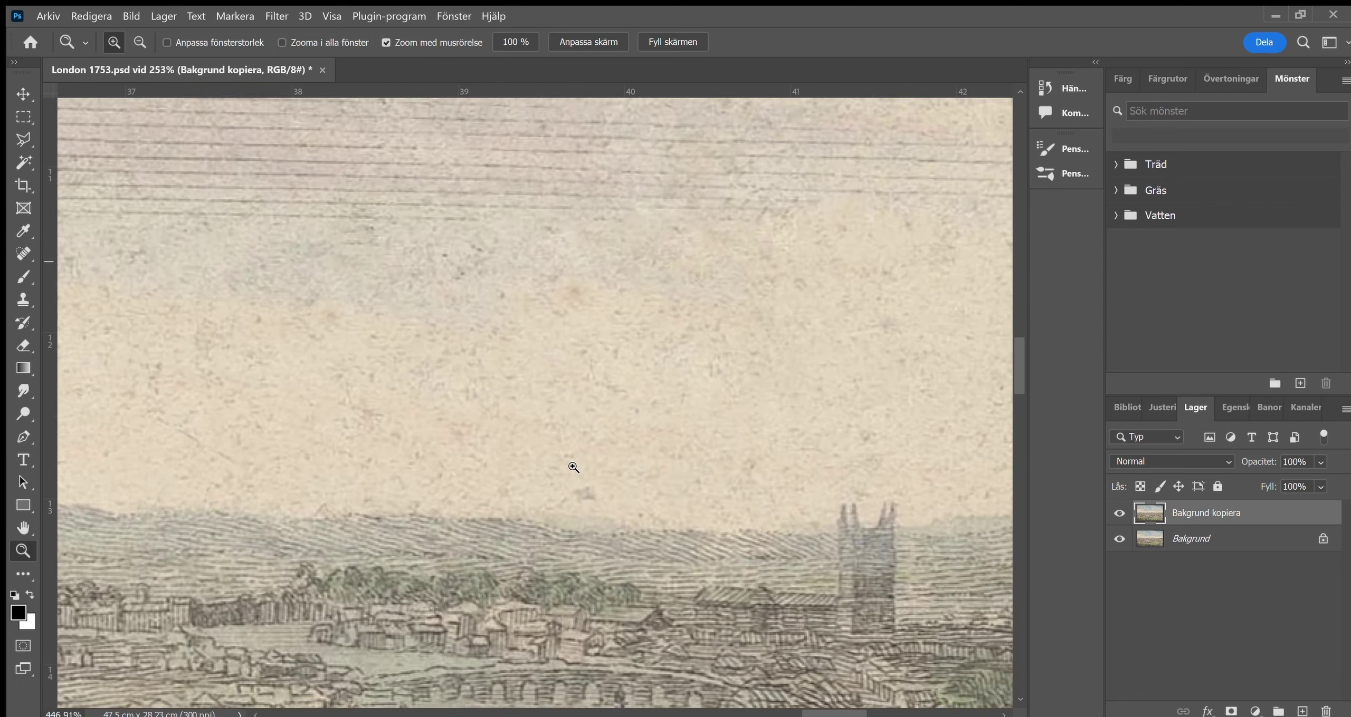
{"action": "key", "text": "j"}
{"action": "mouse_move", "coordinate": [583, 522]}
{"action": "left_mouse_down"}
{"action": "mouse_move", "coordinate": [598, 516]}
{"action": "mouse_move", "coordinate": [565, 539]}
{"action": "left_mouse_up"}
{"action": "mouse_move", "coordinate": [567, 229]}
{"action": "left_mouse_down"}
{"action": "mouse_move", "coordinate": [579, 222]}
{"action": "mouse_move", "coordinate": [573, 232]}
{"action": "left_mouse_up"}
{"action": "left_click_drag", "start_coordinate": [437, 170], "coordinate": [449, 175]}
{"action": "left_click", "coordinate": [479, 238]}
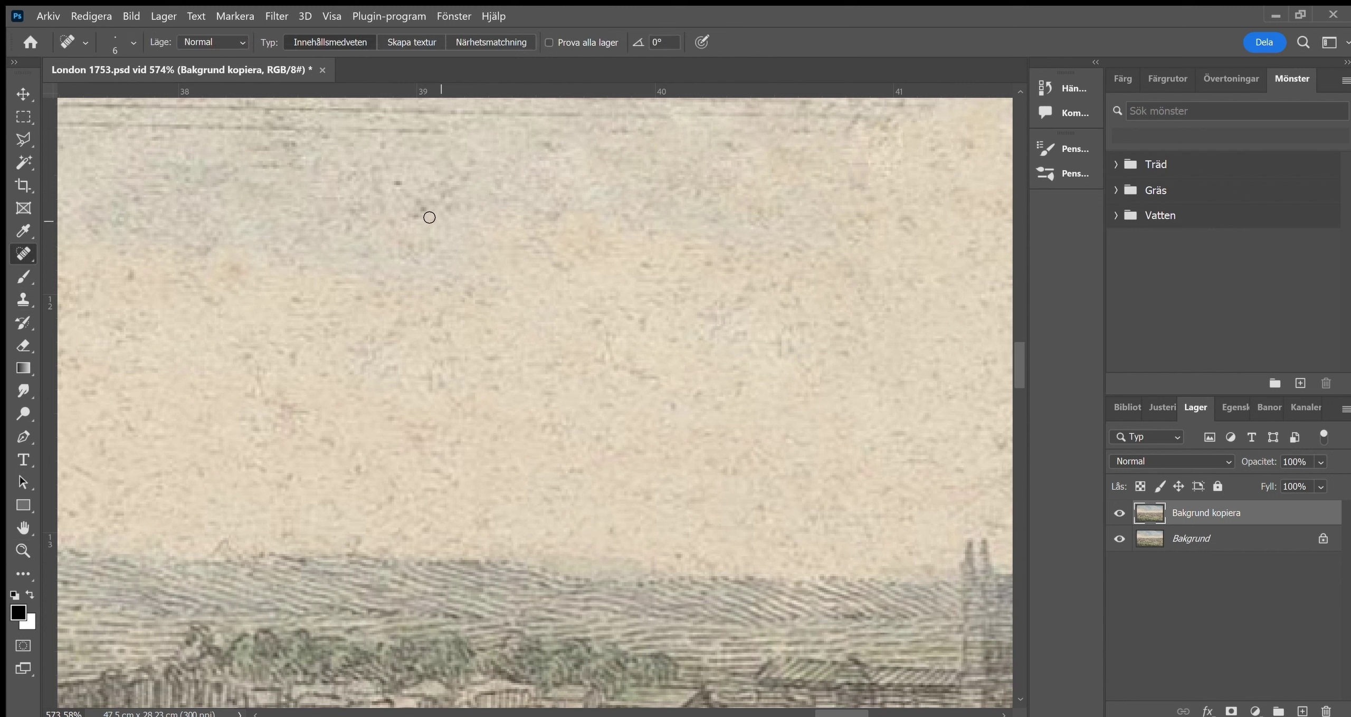
{"action": "left_click", "coordinate": [235, 268]}
Step: Heal the dark blotches among the engraved lines of the pinkish cloud and the striped sky beneath it
{"action": "left_click", "coordinate": [22, 550]}
{"action": "left_click_drag", "start_coordinate": [559, 500], "coordinate": [532, 488]}
{"action": "left_click_drag", "start_coordinate": [742, 482], "coordinate": [748, 556]}
{"action": "left_click_drag", "start_coordinate": [281, 212], "coordinate": [549, 586]}
{"action": "left_click_drag", "start_coordinate": [533, 554], "coordinate": [490, 508]}
{"action": "left_click_drag", "start_coordinate": [534, 492], "coordinate": [503, 444]}
{"action": "left_click_drag", "start_coordinate": [504, 520], "coordinate": [536, 528]}
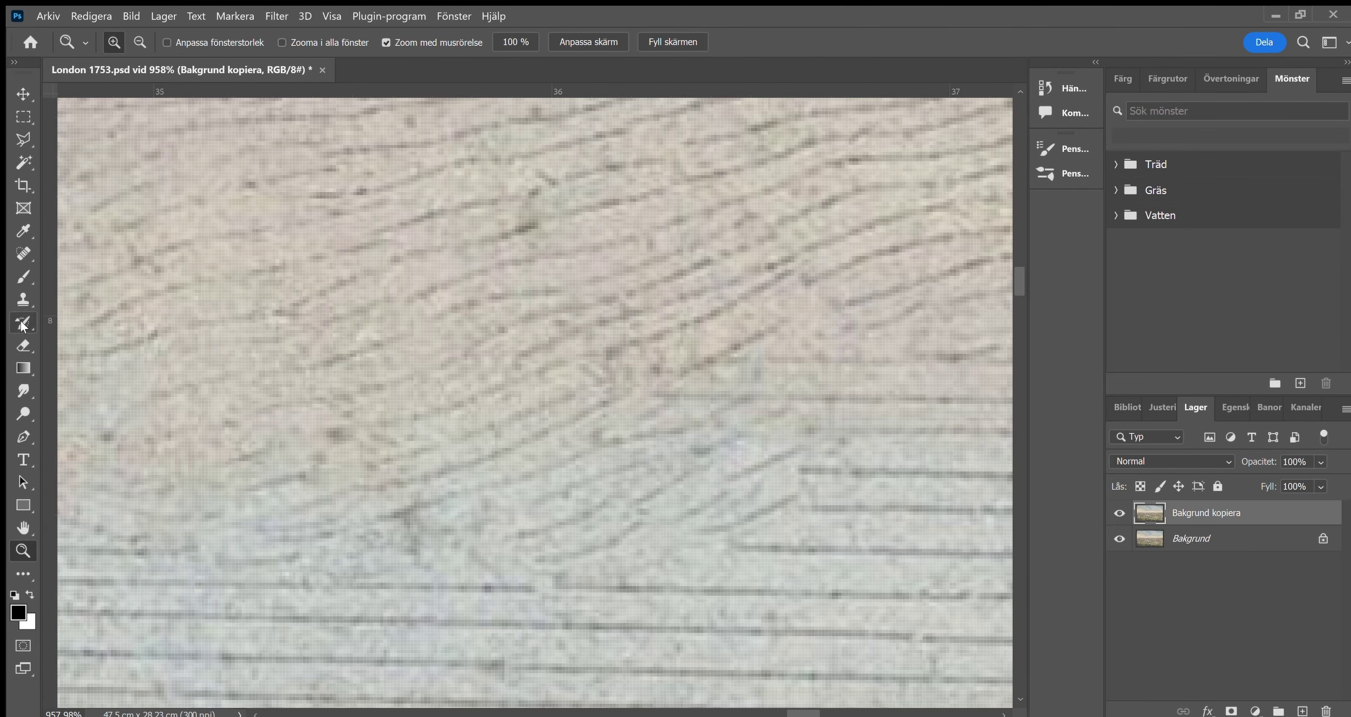
{"action": "left_click", "coordinate": [22, 254]}
{"action": "left_click_drag", "start_coordinate": [415, 537], "coordinate": [405, 520]}
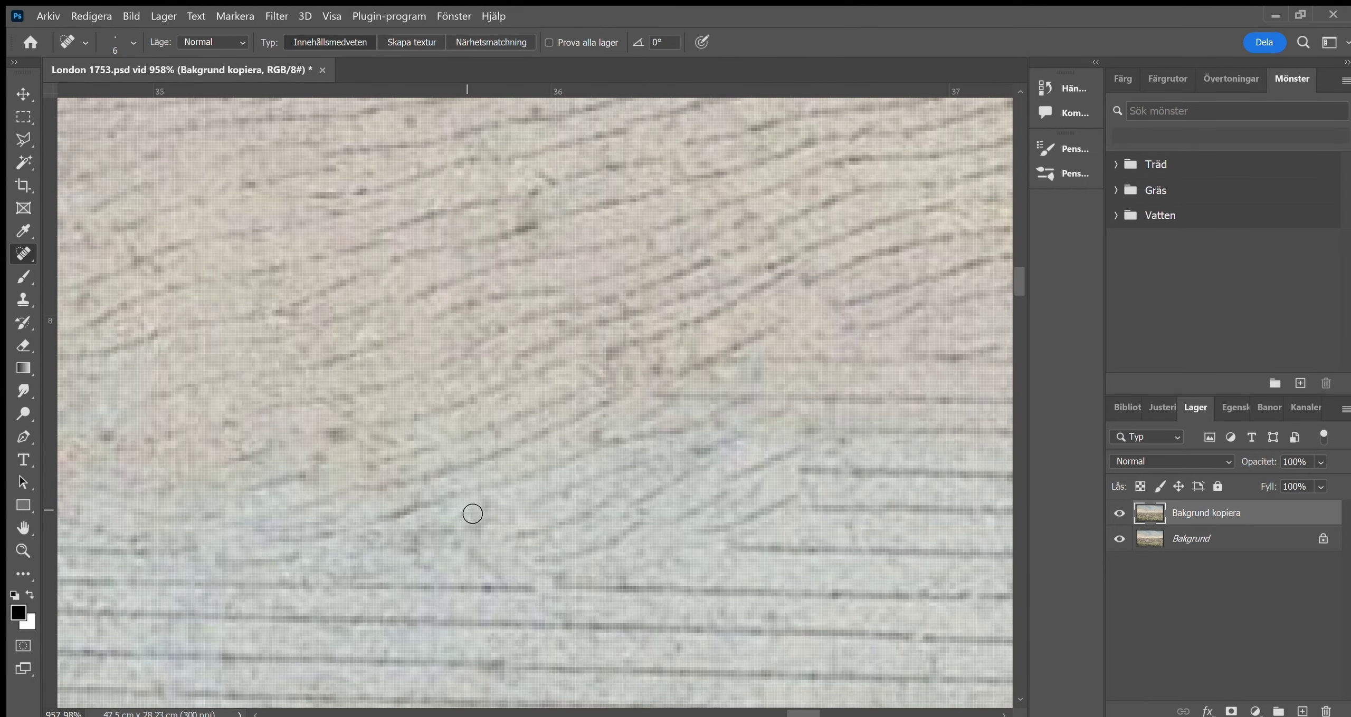
{"action": "left_click_drag", "start_coordinate": [533, 245], "coordinate": [534, 244]}
{"action": "left_click_drag", "start_coordinate": [342, 428], "coordinate": [329, 446]}
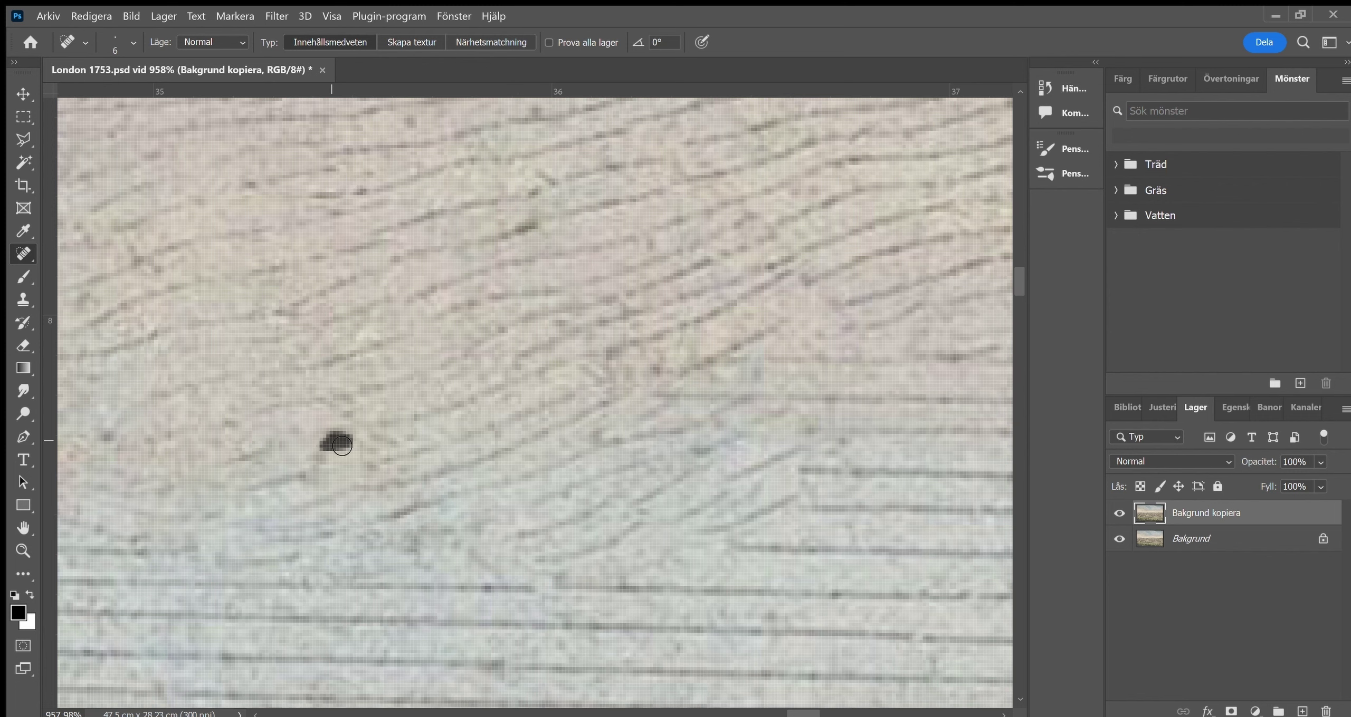
{"action": "left_click_drag", "start_coordinate": [478, 673], "coordinate": [508, 681]}
{"action": "left_click_drag", "start_coordinate": [505, 214], "coordinate": [544, 213]}
{"action": "left_click", "coordinate": [22, 551]}
{"action": "left_click_drag", "start_coordinate": [579, 536], "coordinate": [534, 510]}
{"action": "left_click_drag", "start_coordinate": [897, 649], "coordinate": [945, 649]}
Step: Heal the dark specks beside the small white spot near the lower edge of the dark blue cloud
{"action": "left_click", "coordinate": [23, 414]}
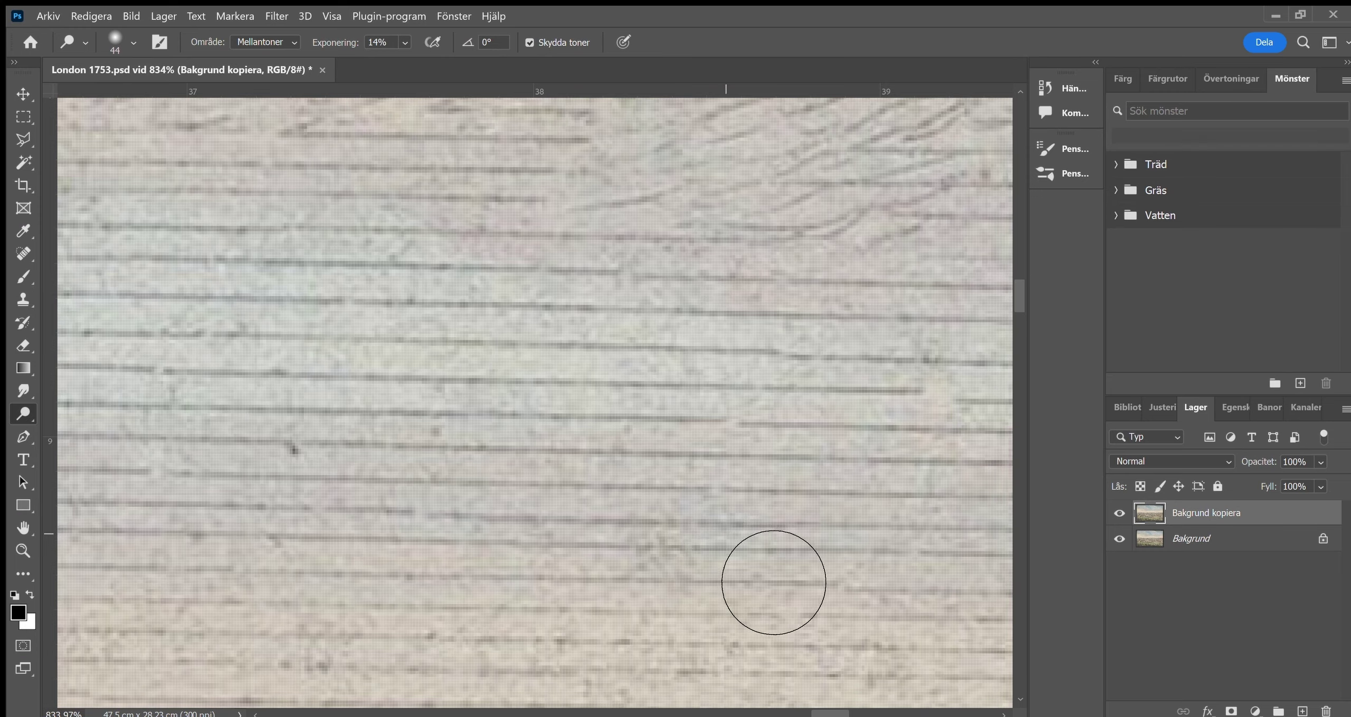
{"action": "left_click", "coordinate": [23, 551]}
{"action": "scroll", "coordinate": [565, 559], "scroll_direction": "down", "scroll_amount": 8}
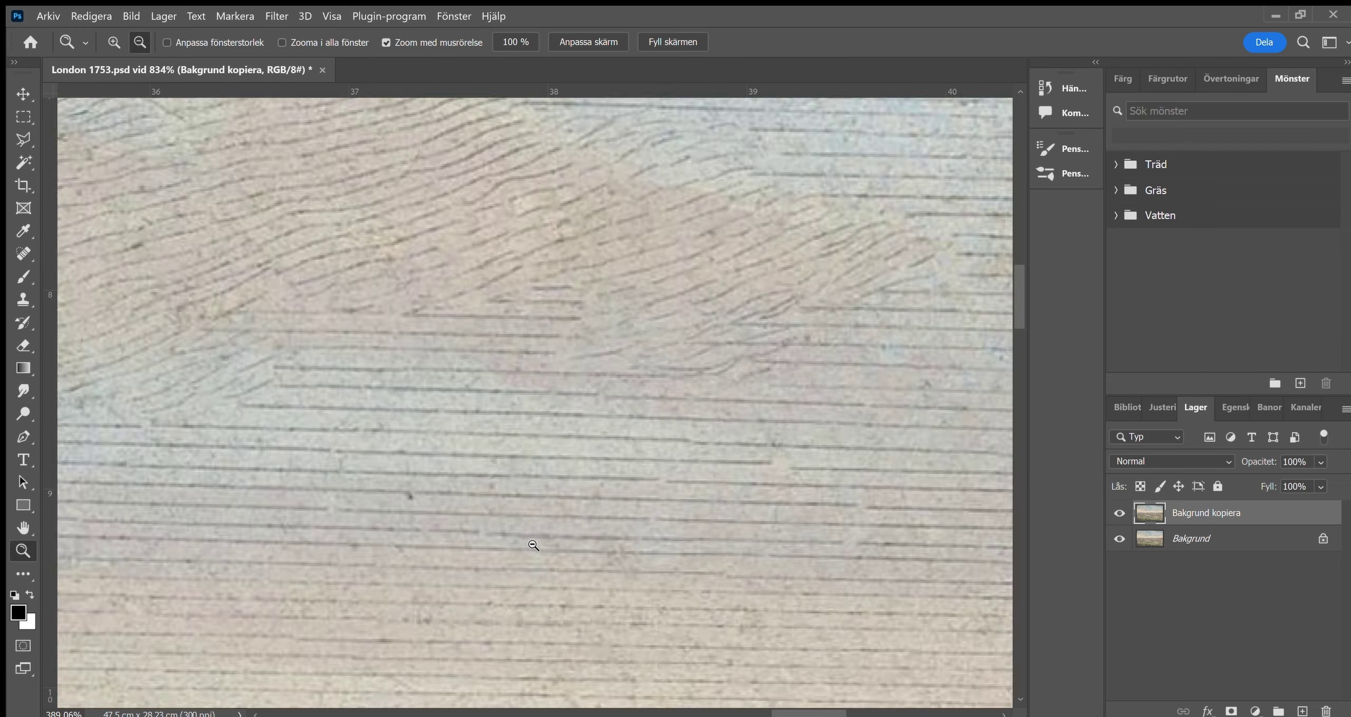
{"action": "scroll", "coordinate": [528, 287], "scroll_direction": "up", "scroll_amount": 9}
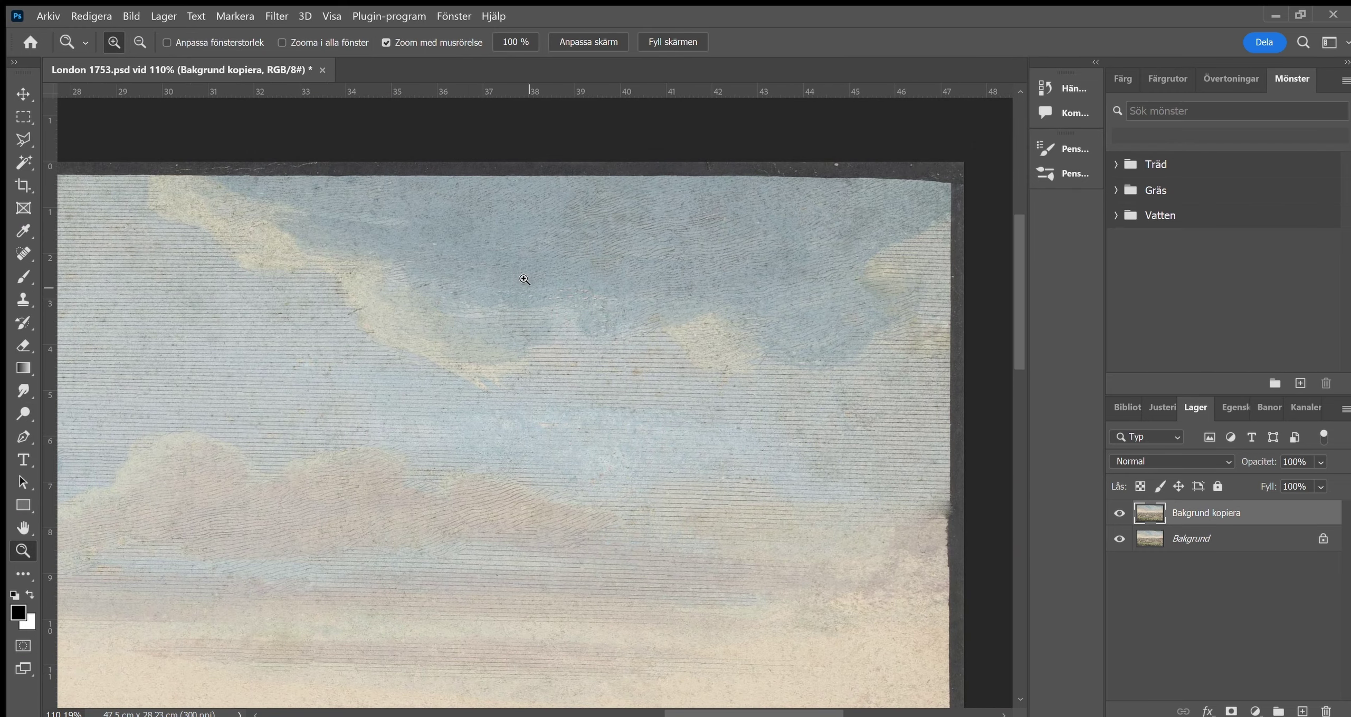
{"action": "key", "text": "o"}
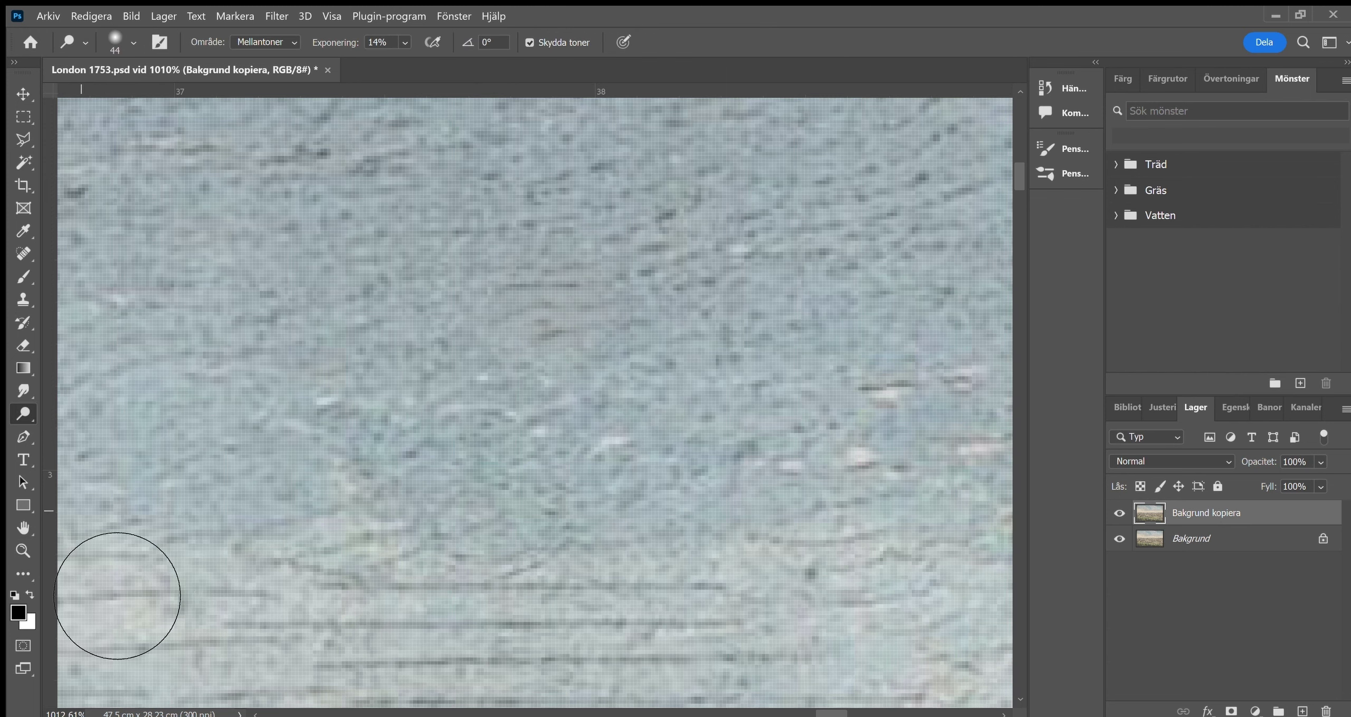
{"action": "left_click", "coordinate": [23, 551]}
{"action": "left_click_drag", "start_coordinate": [395, 522], "coordinate": [339, 483]}
{"action": "left_click_drag", "start_coordinate": [263, 499], "coordinate": [322, 521]}
{"action": "left_click", "coordinate": [21, 255]}
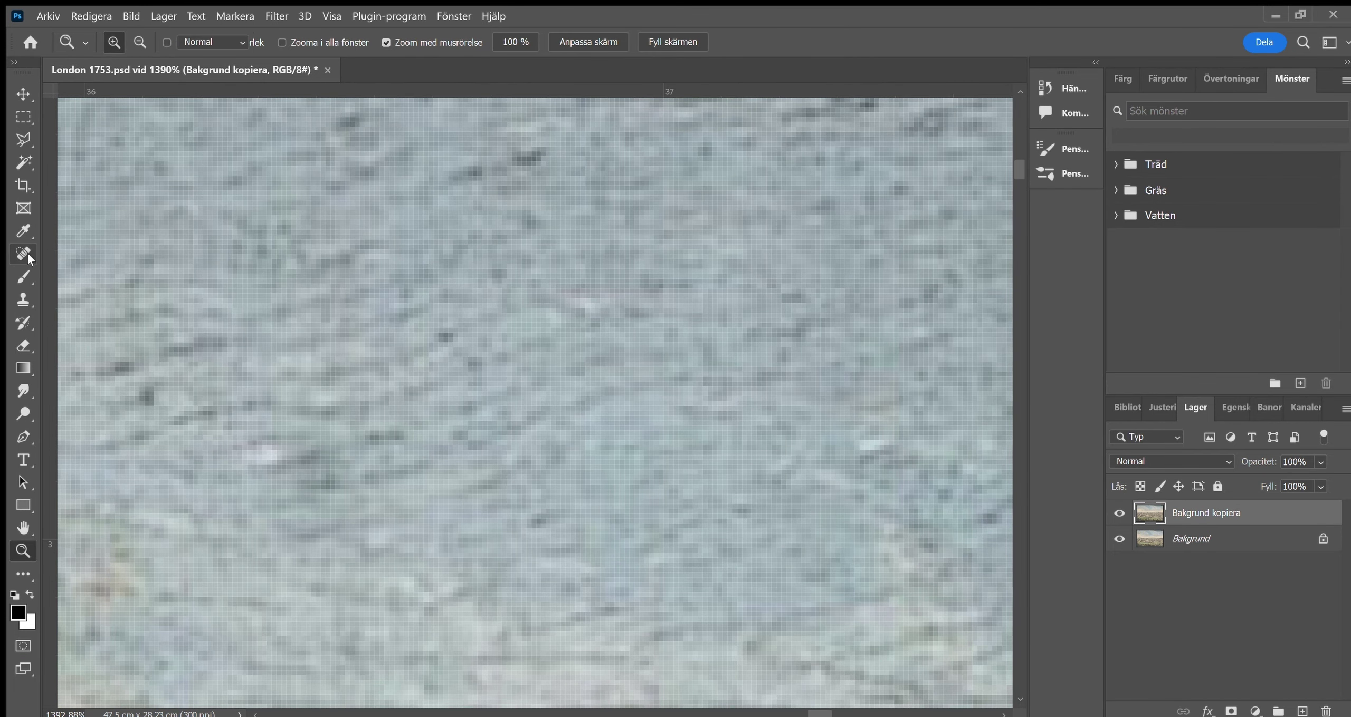
{"action": "left_click", "coordinate": [289, 491]}
{"action": "left_click", "coordinate": [305, 471]}
{"action": "left_click", "coordinate": [330, 478]}
Step: Heal the orange and reddish stains on the engraved sky lines below the blue cloud, keeping the strokes along the lines
{"action": "left_click", "coordinate": [17, 540]}
{"action": "left_click_drag", "start_coordinate": [370, 369], "coordinate": [211, 370]}
{"action": "left_click_drag", "start_coordinate": [865, 206], "coordinate": [992, 206]}
{"action": "left_click", "coordinate": [24, 254]}
{"action": "left_click_drag", "start_coordinate": [518, 446], "coordinate": [571, 451]}
{"action": "mouse_move", "coordinate": [509, 483]}
{"action": "left_mouse_down"}
{"action": "mouse_move", "coordinate": [548, 481]}
{"action": "mouse_move", "coordinate": [541, 455]}
{"action": "mouse_move", "coordinate": [574, 455]}
{"action": "mouse_move", "coordinate": [545, 452]}
{"action": "mouse_move", "coordinate": [527, 476]}
{"action": "mouse_move", "coordinate": [565, 475]}
{"action": "left_mouse_up"}
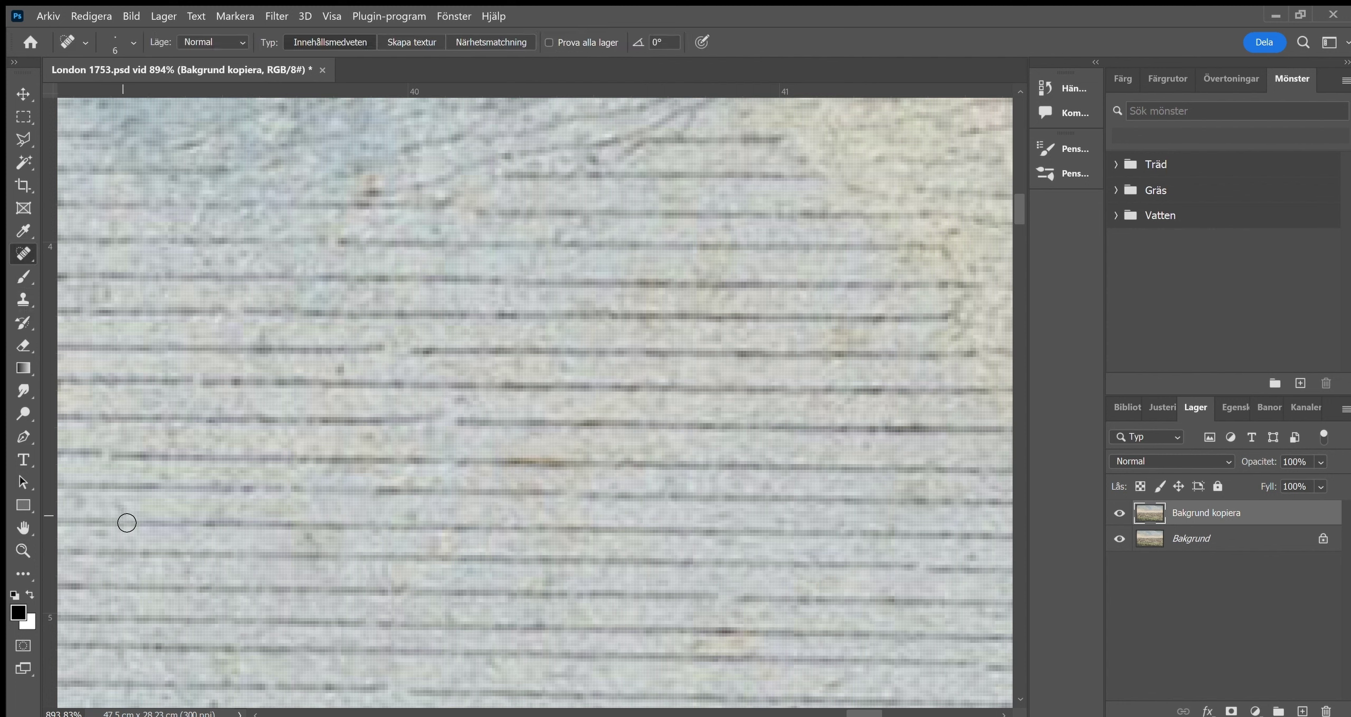
{"action": "left_click_drag", "start_coordinate": [724, 652], "coordinate": [757, 647]}
{"action": "left_click", "coordinate": [23, 551]}
{"action": "left_click", "coordinate": [22, 254]}
{"action": "left_click", "coordinate": [373, 182]}
{"action": "mouse_move", "coordinate": [389, 181]}
{"action": "left_mouse_down"}
{"action": "mouse_move", "coordinate": [348, 187]}
{"action": "mouse_move", "coordinate": [390, 188]}
{"action": "mouse_move", "coordinate": [624, 341]}
{"action": "mouse_move", "coordinate": [543, 681]}
{"action": "left_mouse_up"}
Step: Heal the dark greenish spot on the engraved line just above the blue cloud patch
{"action": "left_click", "coordinate": [23, 551]}
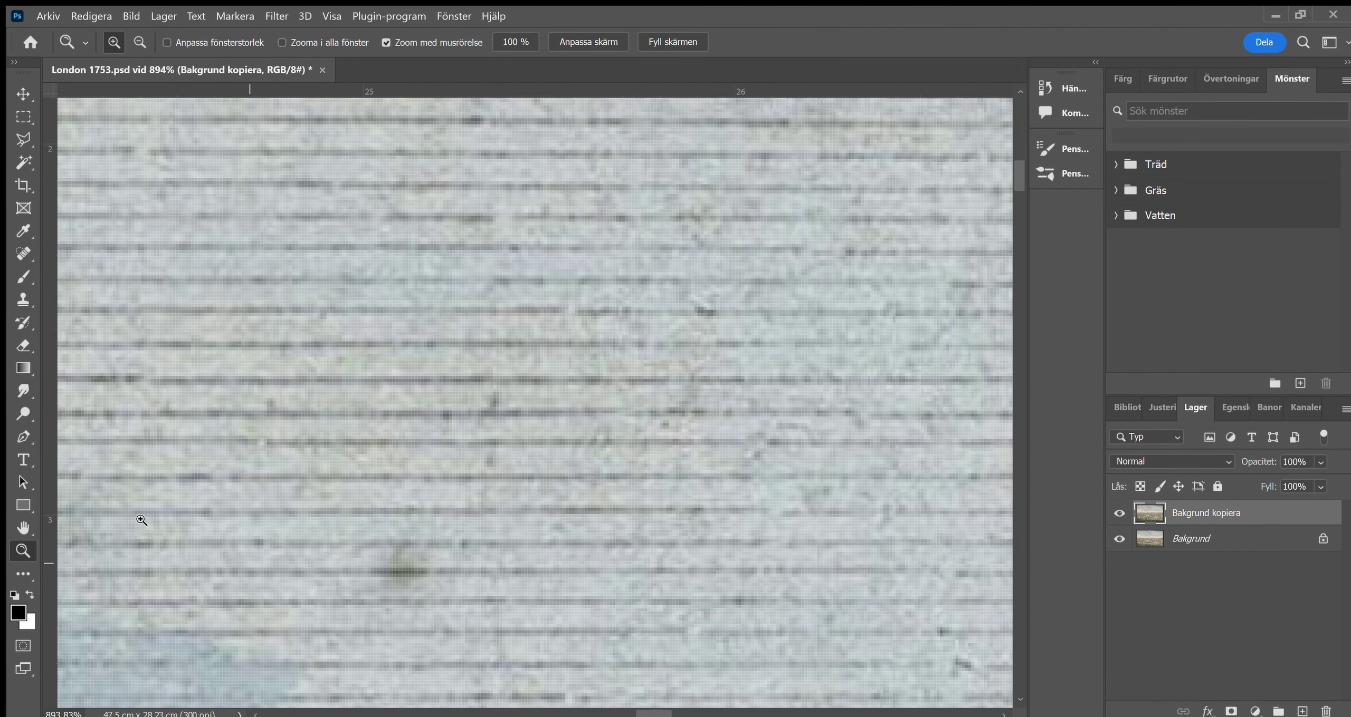
{"action": "left_click", "coordinate": [23, 253]}
{"action": "mouse_move", "coordinate": [385, 560]}
{"action": "left_mouse_down"}
{"action": "mouse_move", "coordinate": [433, 564]}
{"action": "mouse_move", "coordinate": [420, 587]}
{"action": "left_mouse_up"}
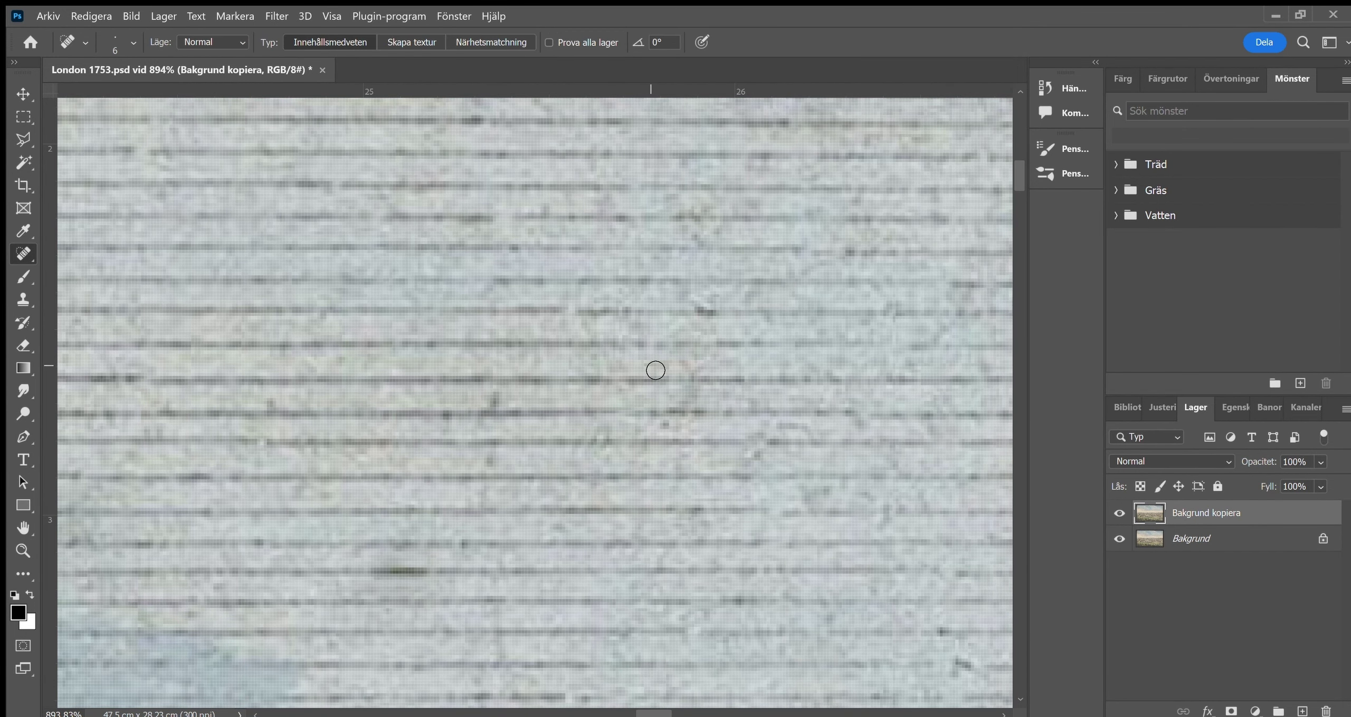
Step: Reduce the grey smudge and the neighbouring yellowish stain in the upper sky with healing strokes along the engraved lines
{"action": "scroll", "coordinate": [655, 371], "scroll_direction": "up", "scroll_amount": 5}
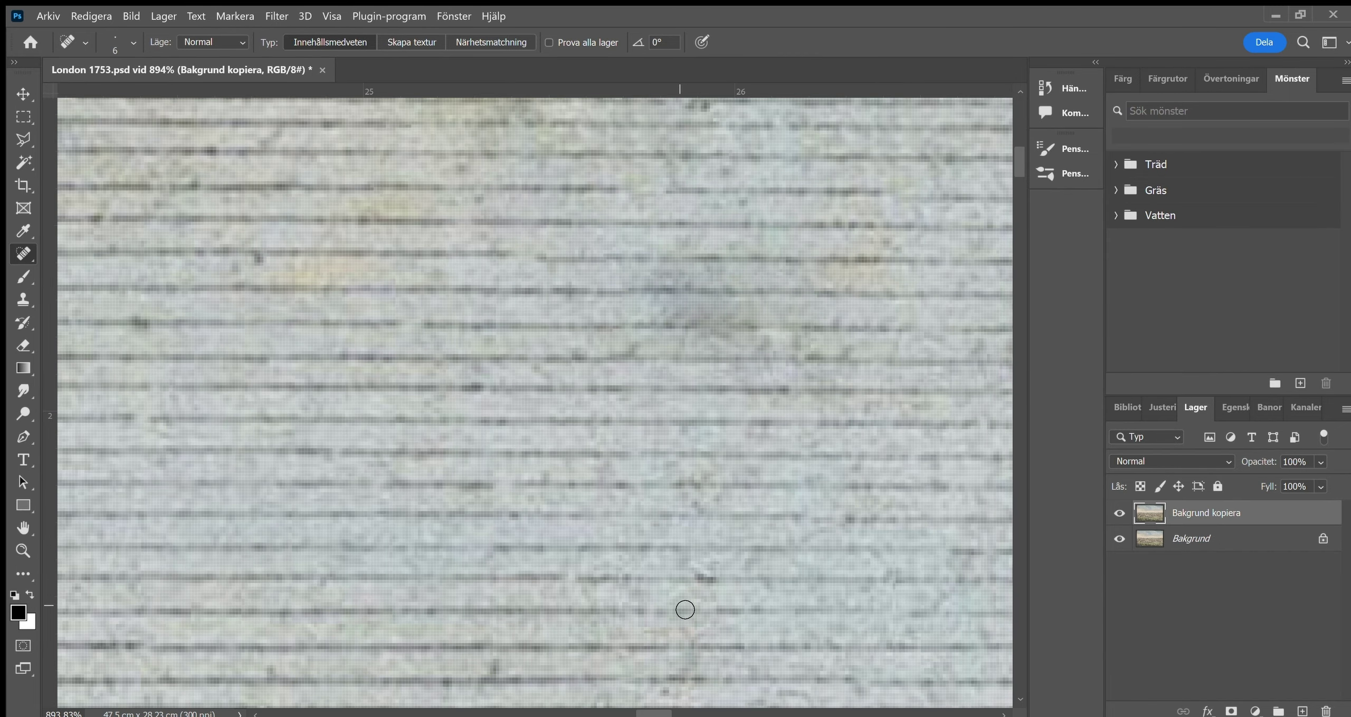
{"action": "left_click_drag", "start_coordinate": [665, 323], "coordinate": [761, 317]}
{"action": "left_click_drag", "start_coordinate": [639, 305], "coordinate": [728, 305]}
{"action": "left_click_drag", "start_coordinate": [669, 340], "coordinate": [763, 347]}
{"action": "left_click_drag", "start_coordinate": [669, 342], "coordinate": [751, 344]}
{"action": "left_click_drag", "start_coordinate": [640, 279], "coordinate": [724, 278]}
{"action": "left_click_drag", "start_coordinate": [627, 284], "coordinate": [709, 284]}
{"action": "left_click_drag", "start_coordinate": [817, 279], "coordinate": [895, 280]}
{"action": "left_click_drag", "start_coordinate": [809, 252], "coordinate": [865, 256]}
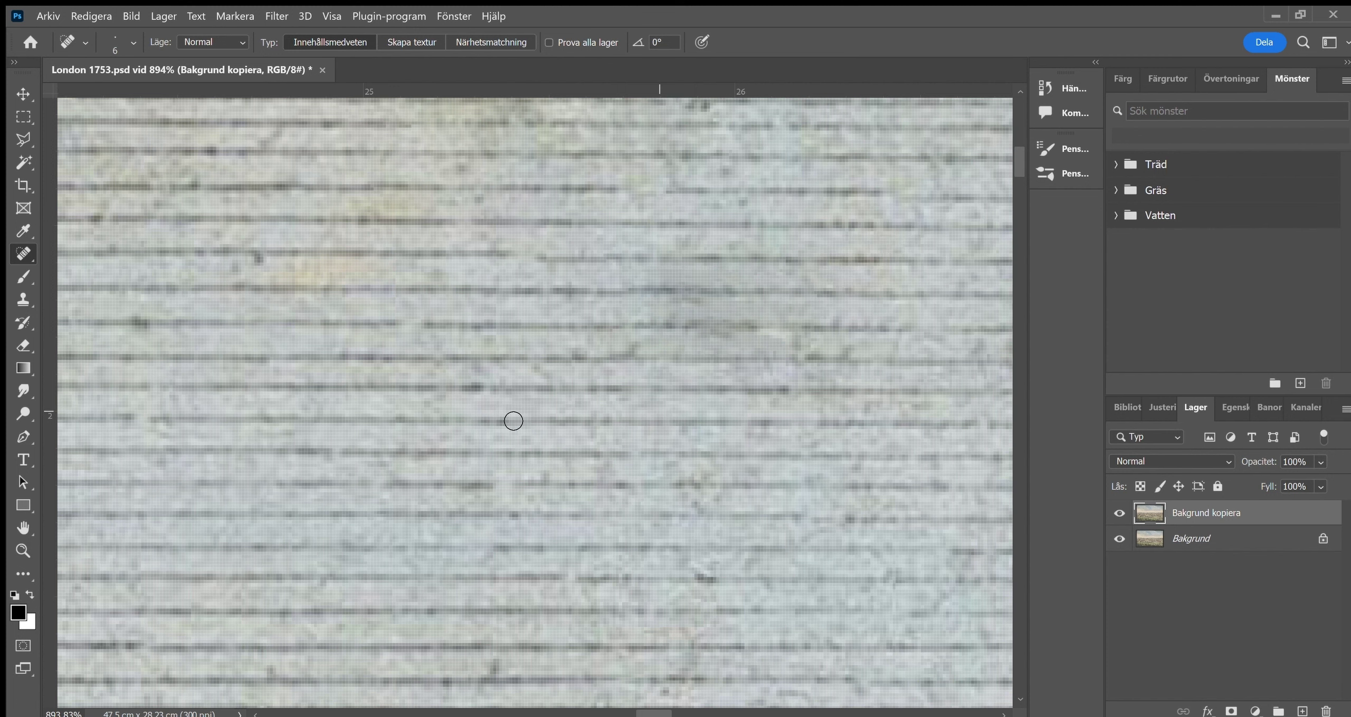
Step: Lighten the remaining grey smudge in the upper sky with the Dodge tool set to midtones
{"action": "left_click", "coordinate": [24, 551]}
{"action": "left_click", "coordinate": [23, 252]}
{"action": "left_click", "coordinate": [22, 550]}
{"action": "left_click_drag", "start_coordinate": [536, 529], "coordinate": [560, 567]}
{"action": "scroll", "coordinate": [561, 567], "scroll_direction": "up", "scroll_amount": 1}
{"action": "key", "text": "o"}
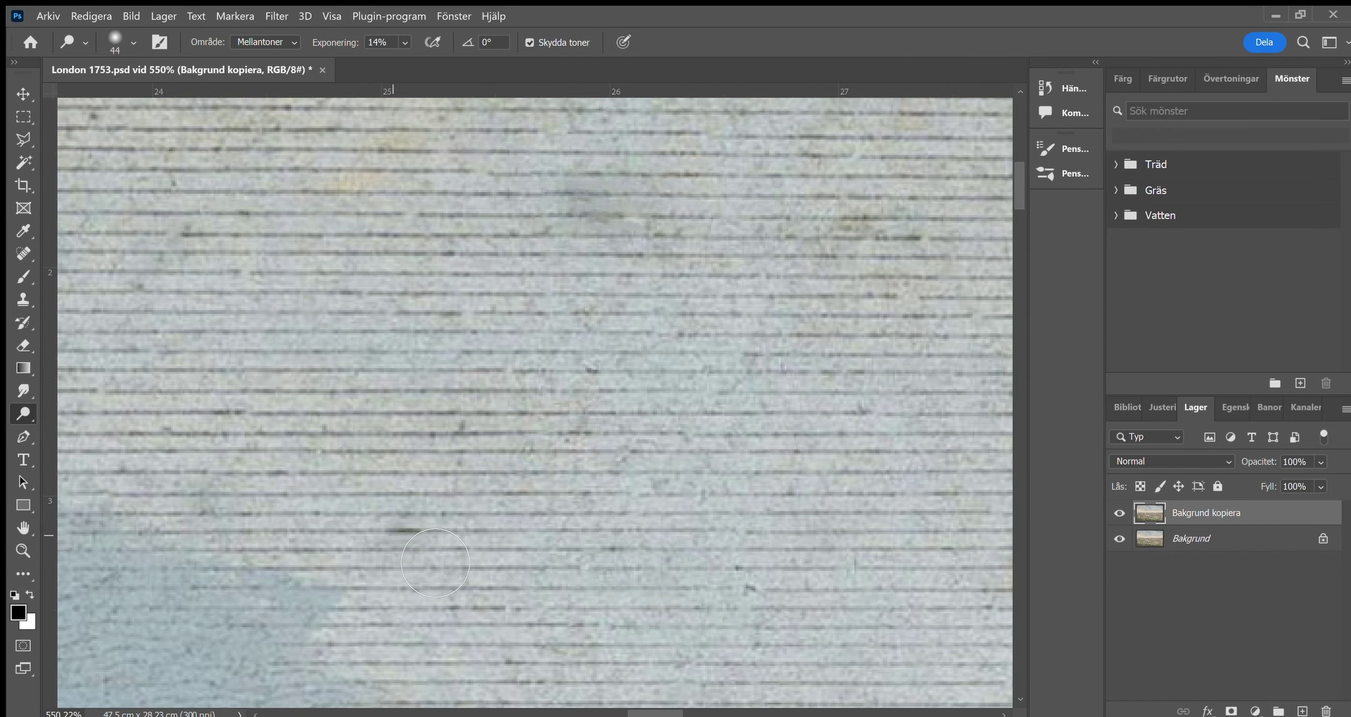
{"action": "left_click_drag", "start_coordinate": [592, 227], "coordinate": [623, 228]}
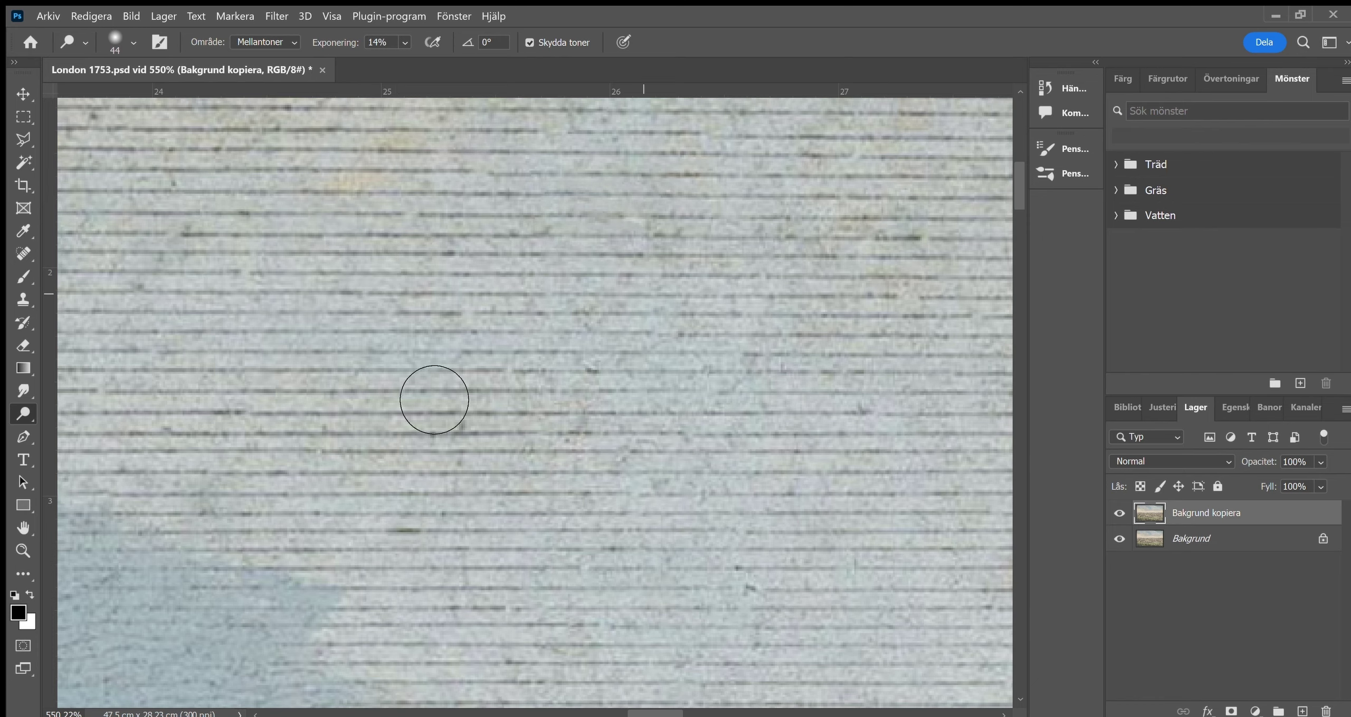
Step: Compare the whole picture before and after retouching by toggling the visibility of the Bakgrund kopiera layer
{"action": "key", "text": "z"}
{"action": "key", "text": "alt"}
{"action": "mouse_move", "coordinate": [570, 457]}
{"action": "left_mouse_down"}
{"action": "mouse_move", "coordinate": [543, 443]}
{"action": "mouse_move", "coordinate": [537, 473]}
{"action": "mouse_move", "coordinate": [527, 365]}
{"action": "mouse_move", "coordinate": [531, 408]}
{"action": "mouse_move", "coordinate": [576, 404]}
{"action": "mouse_move", "coordinate": [549, 422]}
{"action": "mouse_move", "coordinate": [572, 440]}
{"action": "left_mouse_up"}
{"action": "left_click", "coordinate": [1119, 513]}
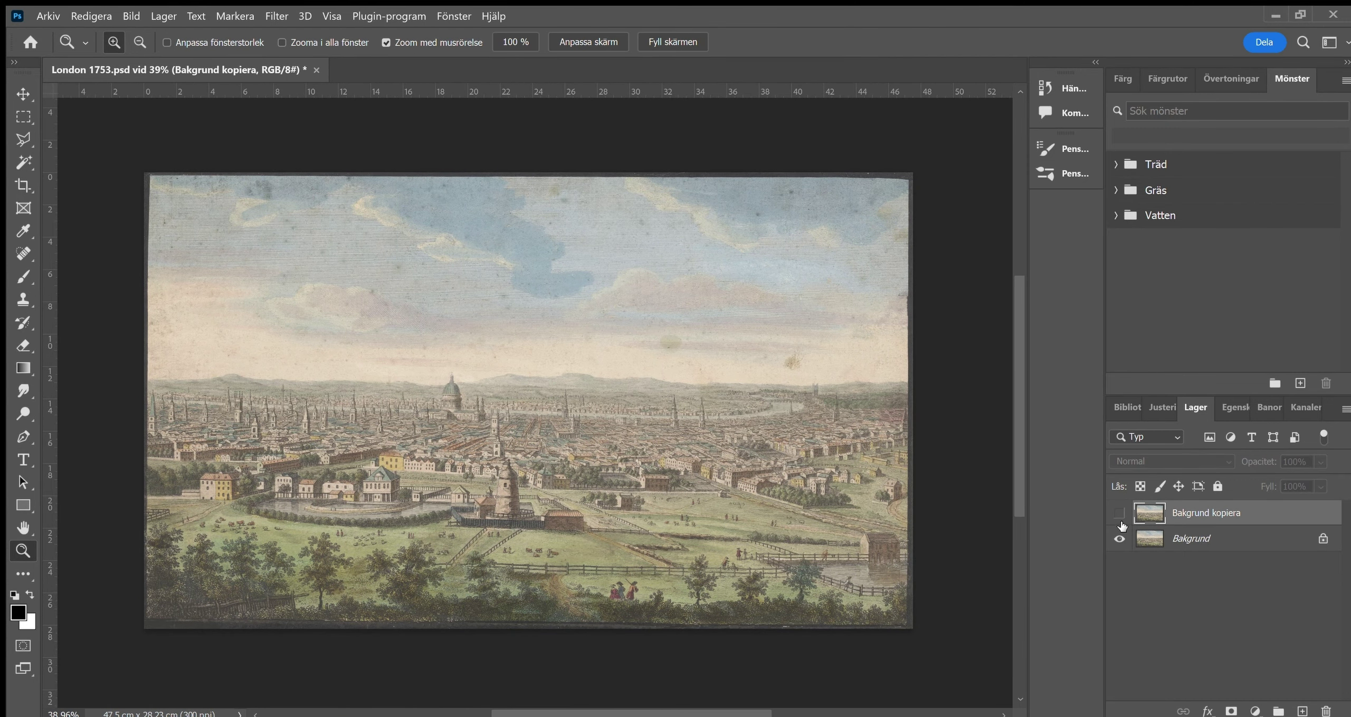
{"action": "left_click", "coordinate": [1119, 513]}
{"action": "left_click", "coordinate": [1119, 515]}
{"action": "left_click", "coordinate": [1119, 514]}
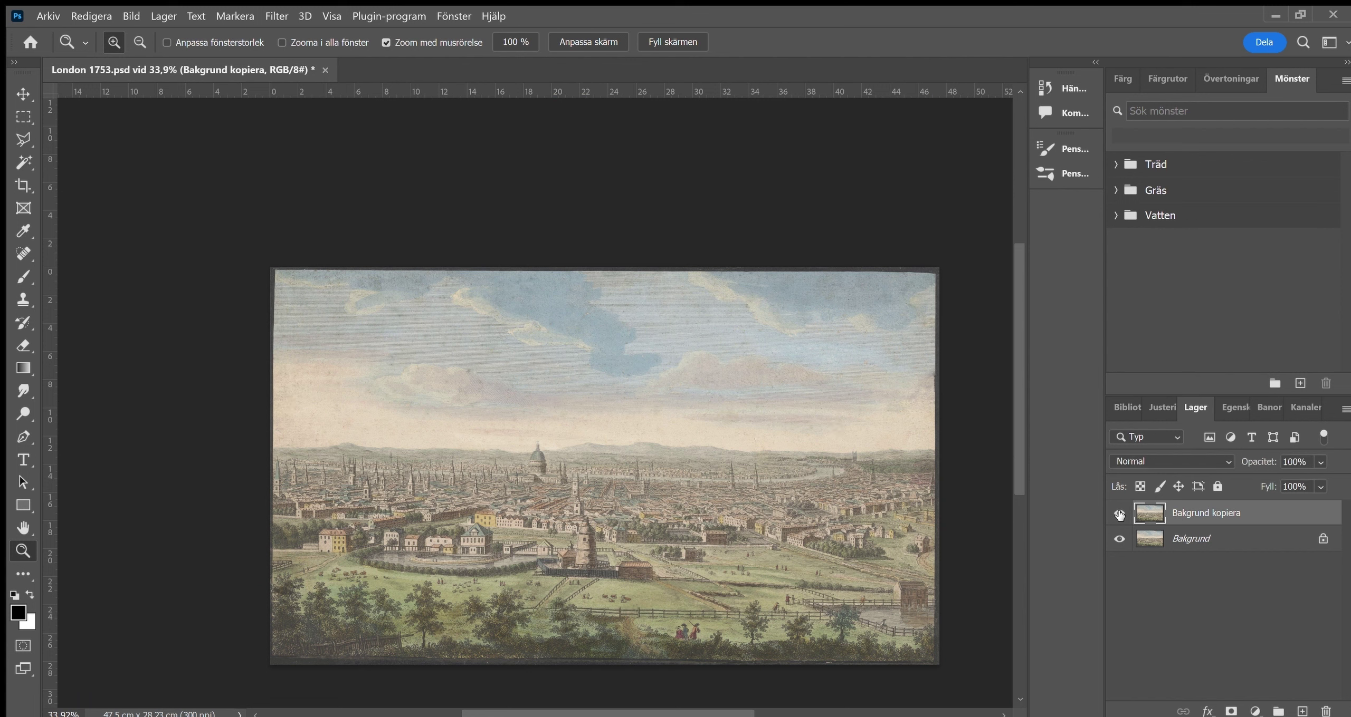
{"action": "left_click", "coordinate": [1119, 514]}
{"action": "left_click", "coordinate": [1120, 516]}
{"action": "left_click", "coordinate": [1119, 513]}
{"action": "left_click", "coordinate": [1119, 514]}
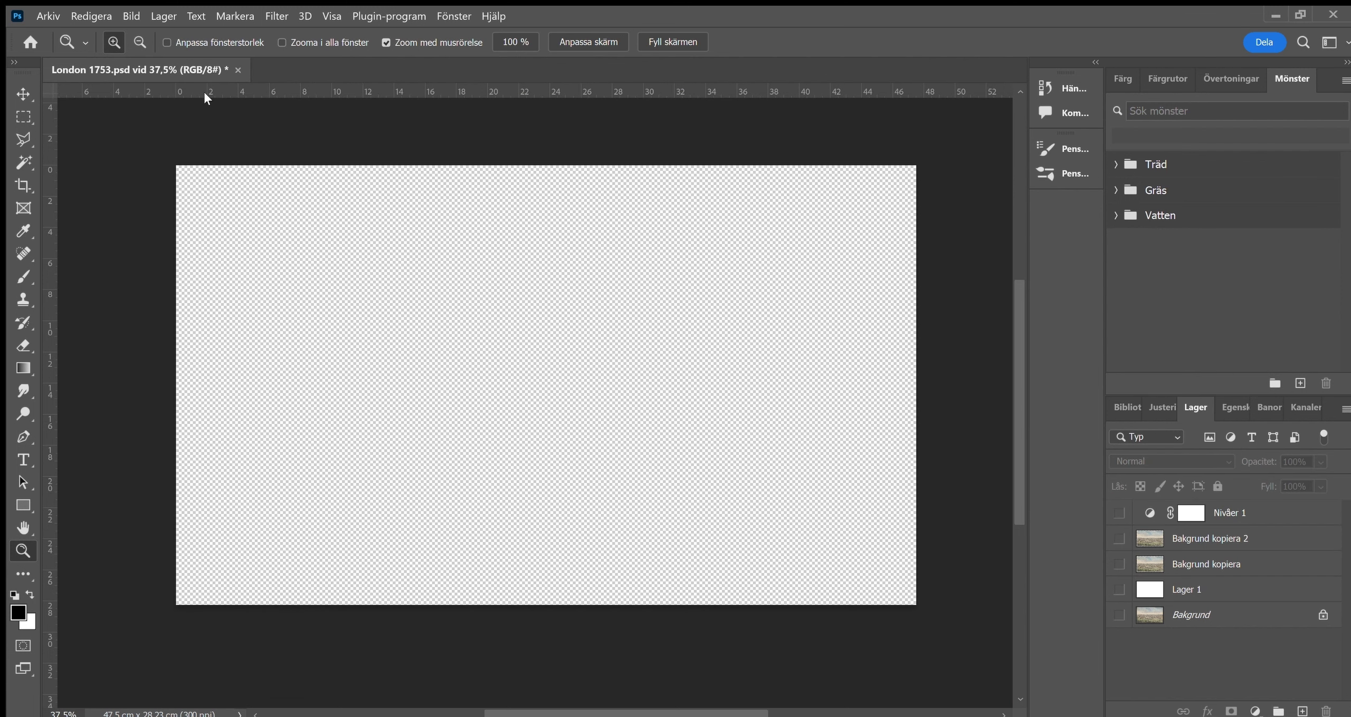
Step: Show the Bakgrund, Bakgrund kopiera, Lager 1, Bakgrund kopiera 2 and Nivåer 1 layers to build up the finished picture
{"action": "left_click", "coordinate": [1118, 614]}
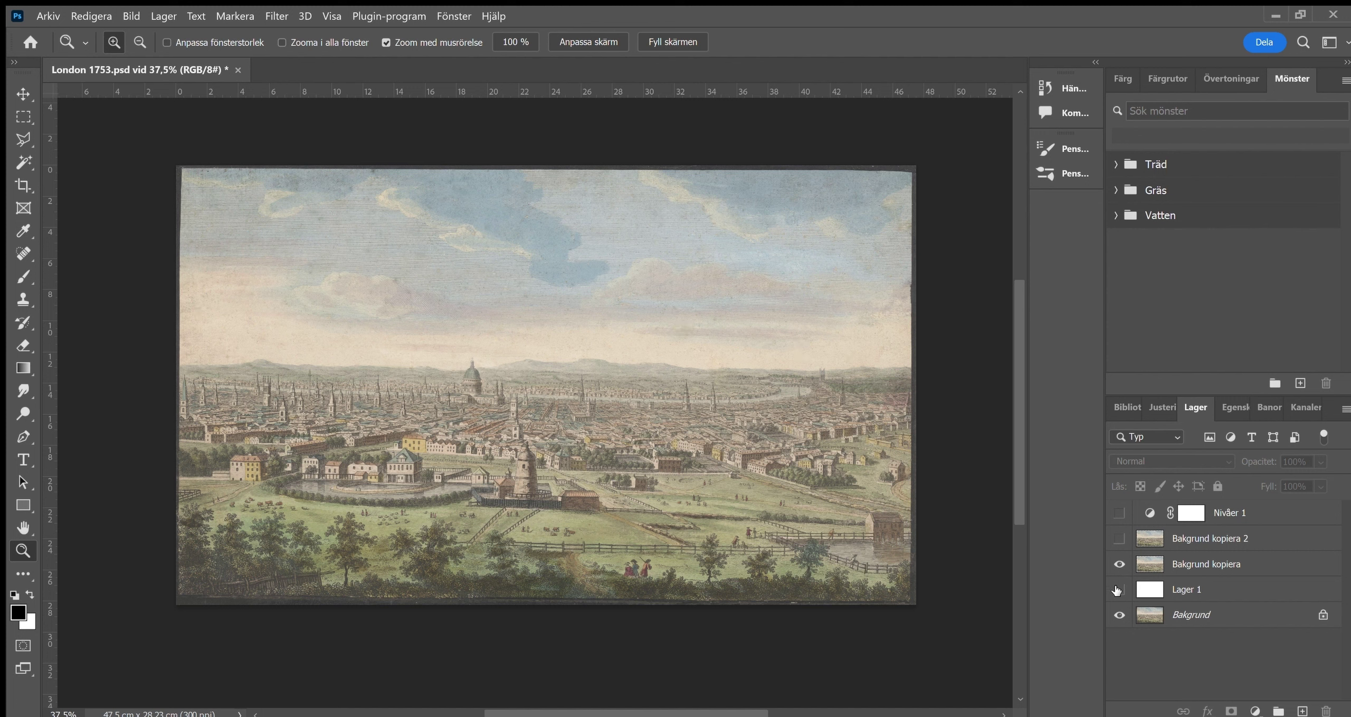
{"action": "left_click", "coordinate": [1118, 590]}
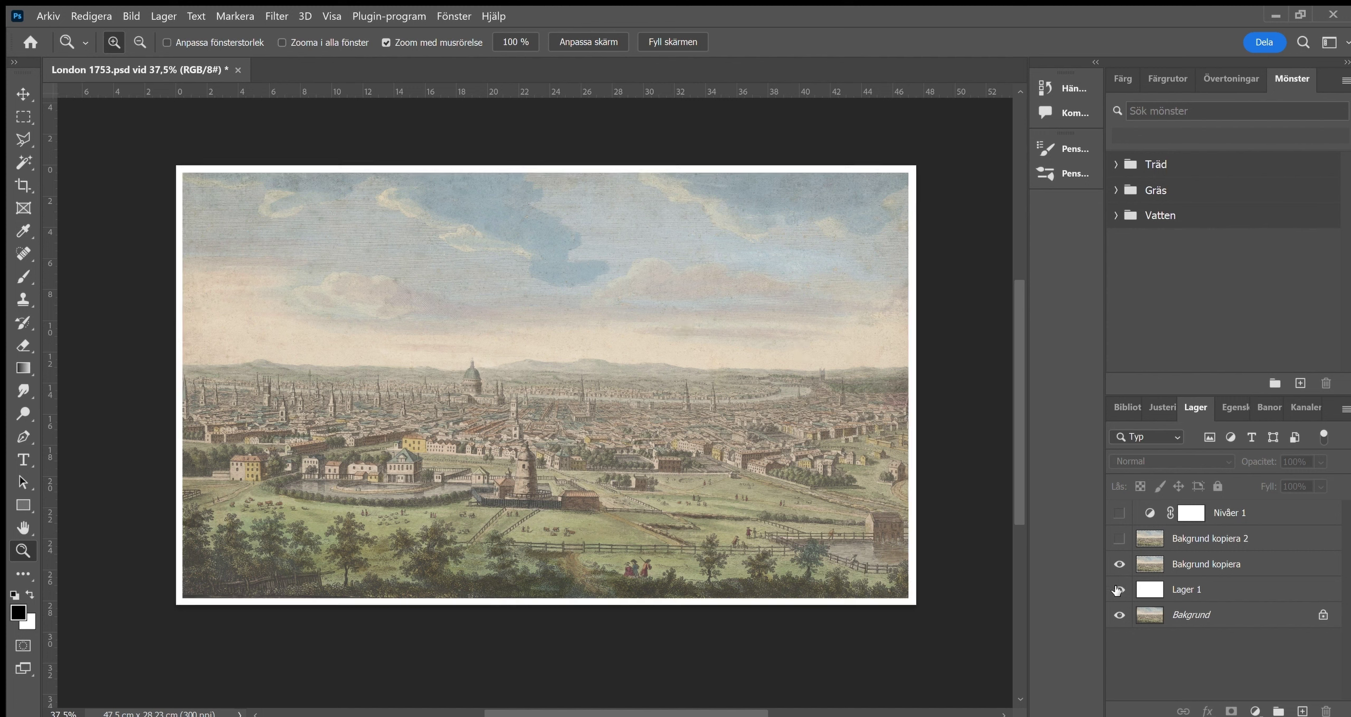
{"action": "left_click", "coordinate": [1118, 537]}
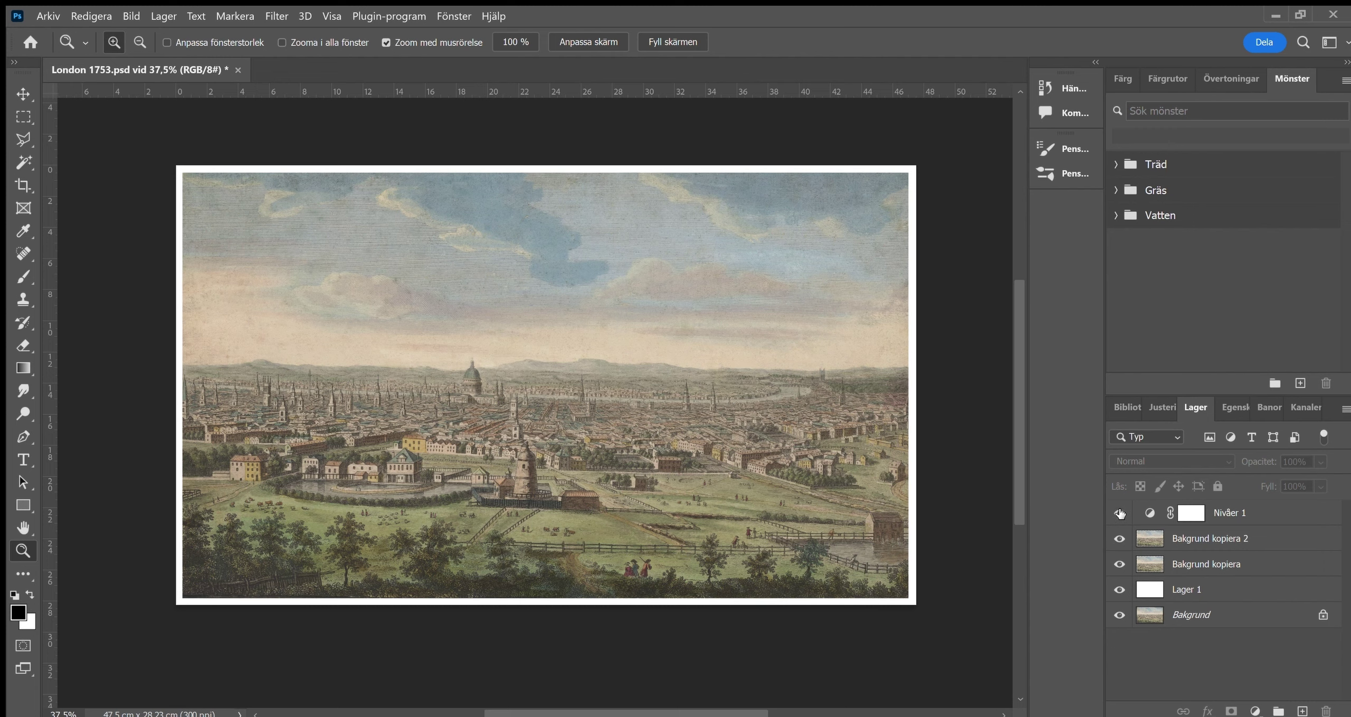
{"action": "left_click", "coordinate": [1119, 513]}
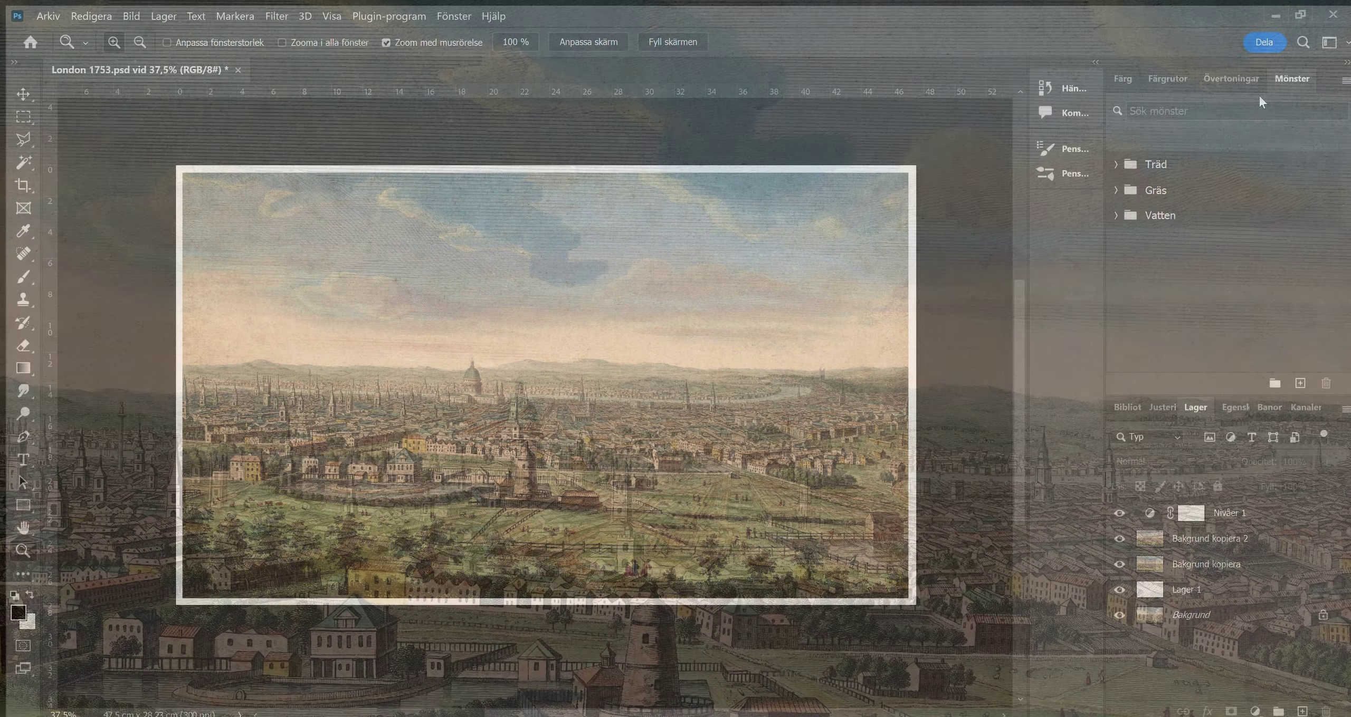